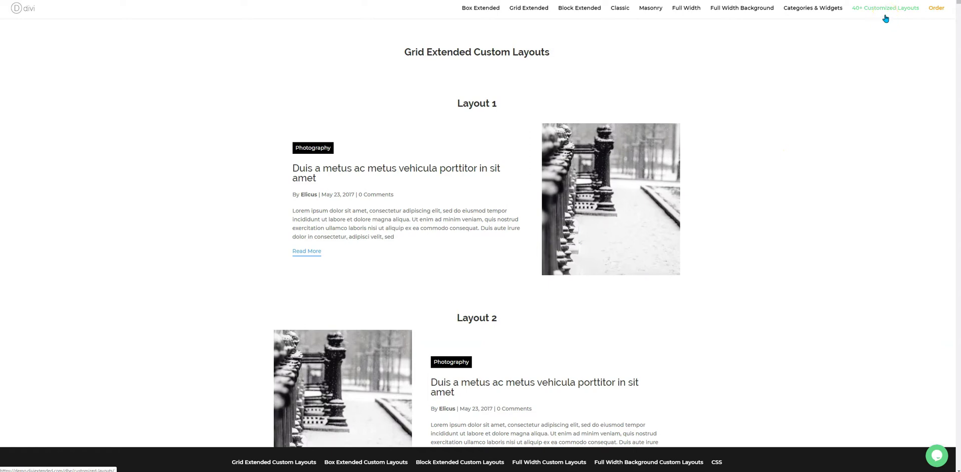
Scroll through Grid Extended Layouts 1–4 on the customized layouts page and back to the top
scroll(888, 144, down, 8)
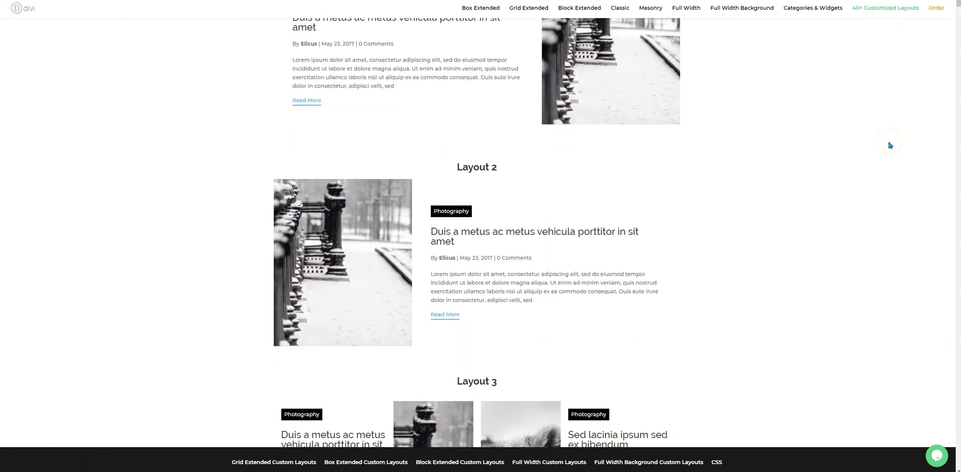
scroll(887, 146, down, 6)
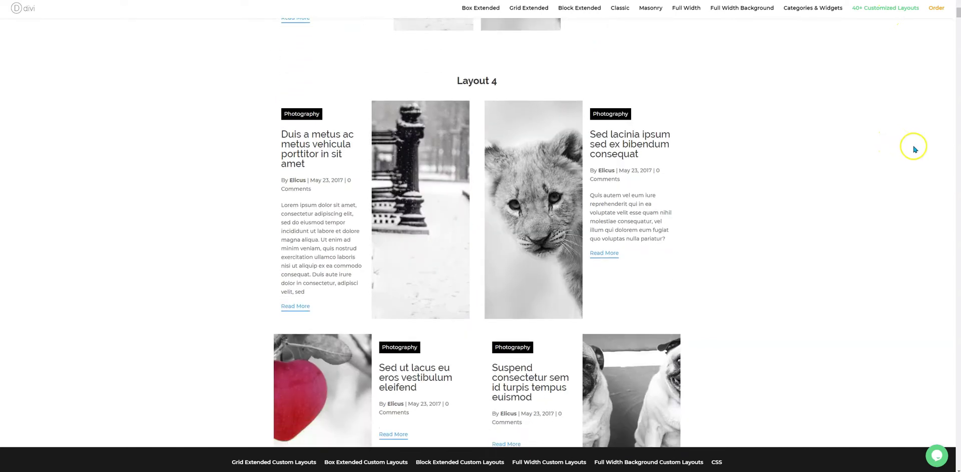
scroll(900, 261, up, 6)
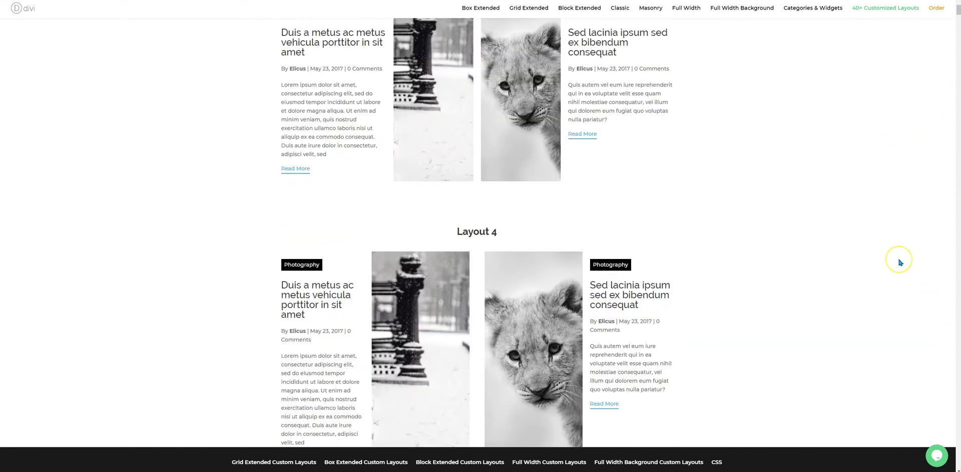
scroll(899, 261, up, 10)
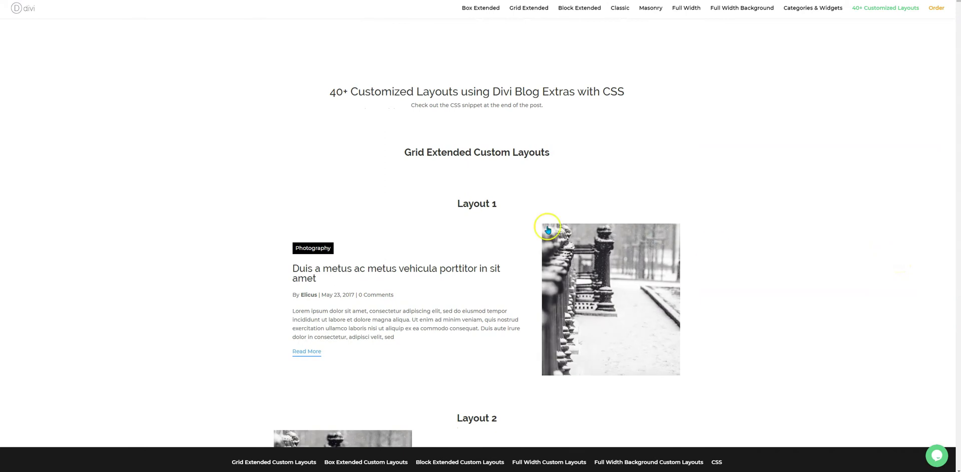
Jump from the layouts page to its CSS code section via the footer CSS link
drag(399, 153, 697, 159)
click(697, 158)
scroll(823, 237, down, 9)
scroll(823, 238, down, 8)
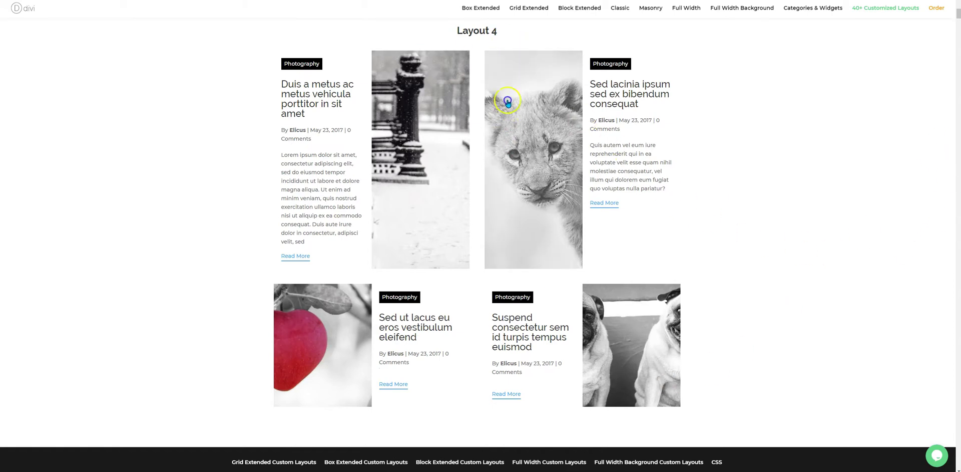
click(716, 462)
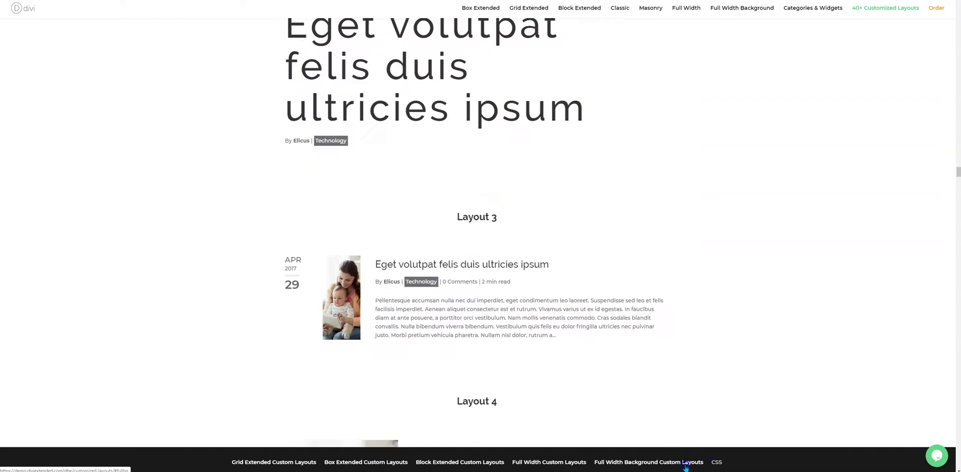
Select the whole Grid Extended 4 CSS block and copy it
scroll(407, 276, down, 7)
scroll(404, 273, down, 1)
click(342, 380)
drag(304, 388, 286, 136)
right_click(306, 160)
click(310, 168)
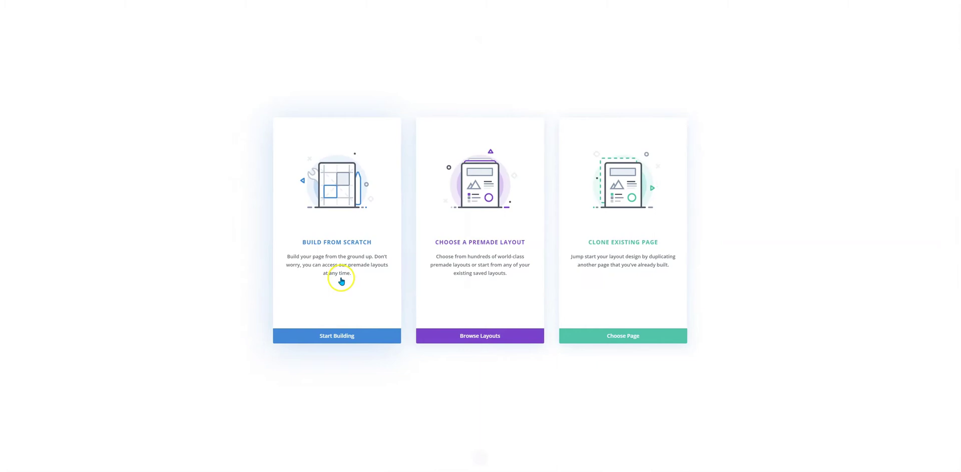
Build from scratch with a one-column row holding a Divi Blog Extras module
click(341, 279)
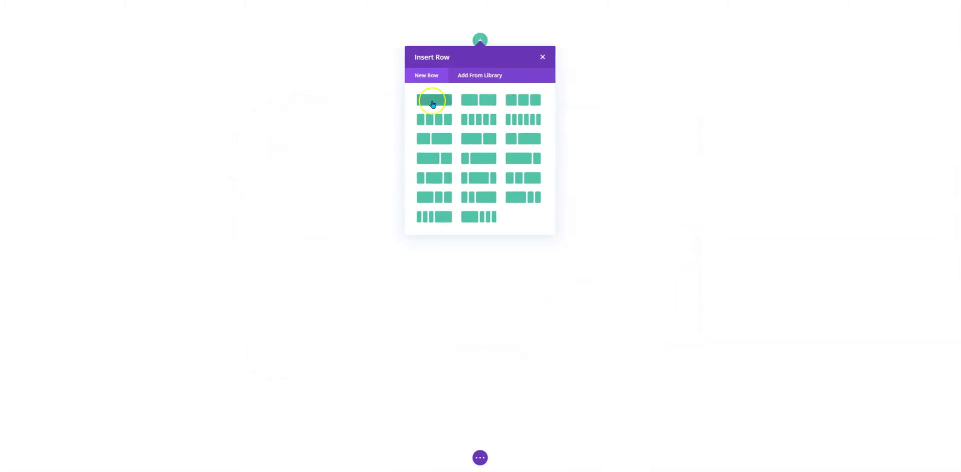
click(433, 102)
text(blog)
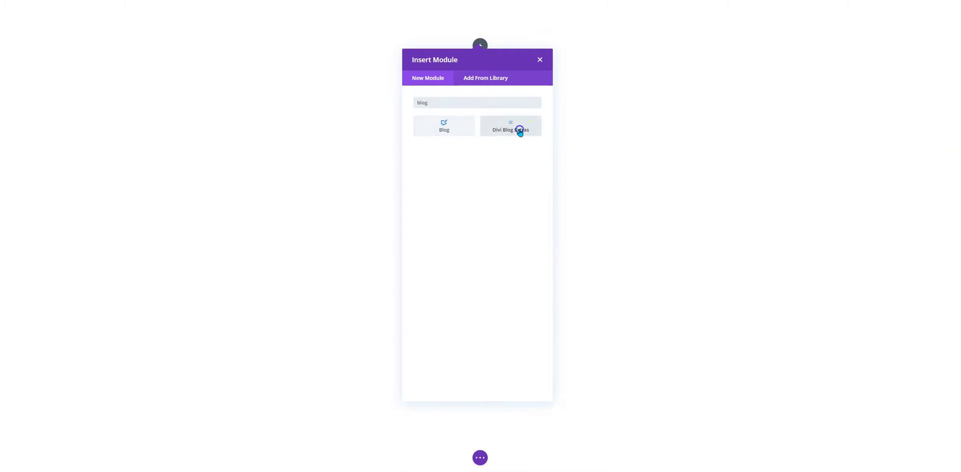
click(520, 129)
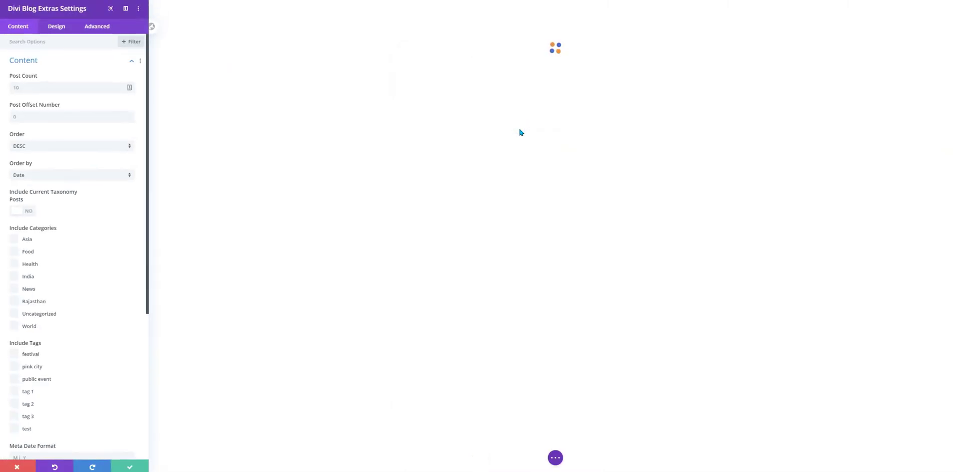
Confirm the Grid Extended blog layout and set the module's CSS class to ge4
click(55, 29)
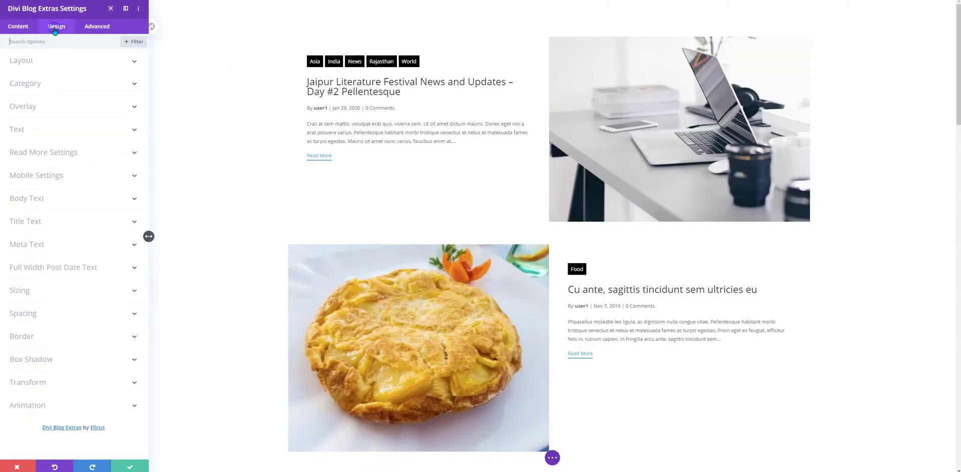
click(29, 62)
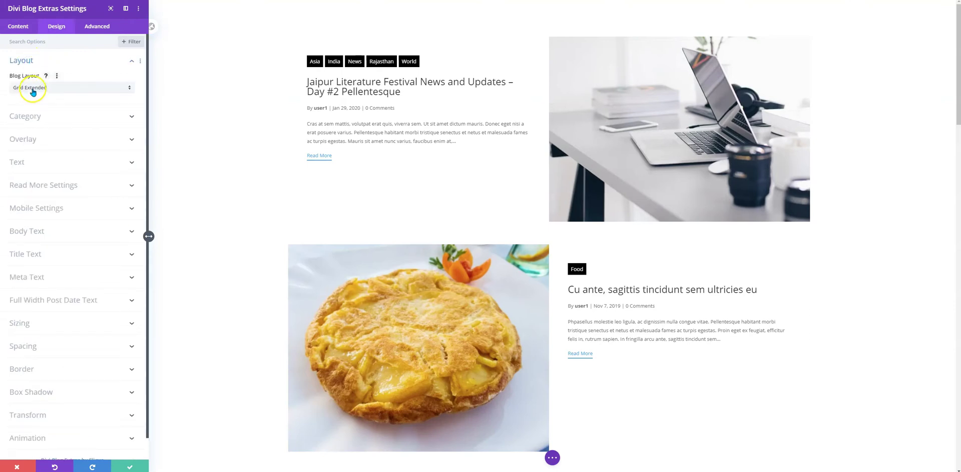
click(97, 26)
click(47, 59)
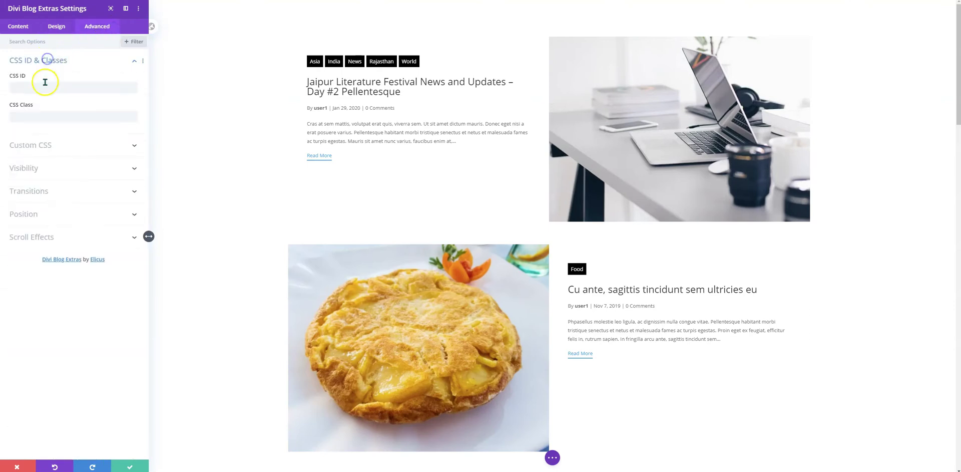
click(43, 117)
click(123, 466)
Paste the Grid Extended 4 CSS into the page's Custom CSS and apply it
click(477, 456)
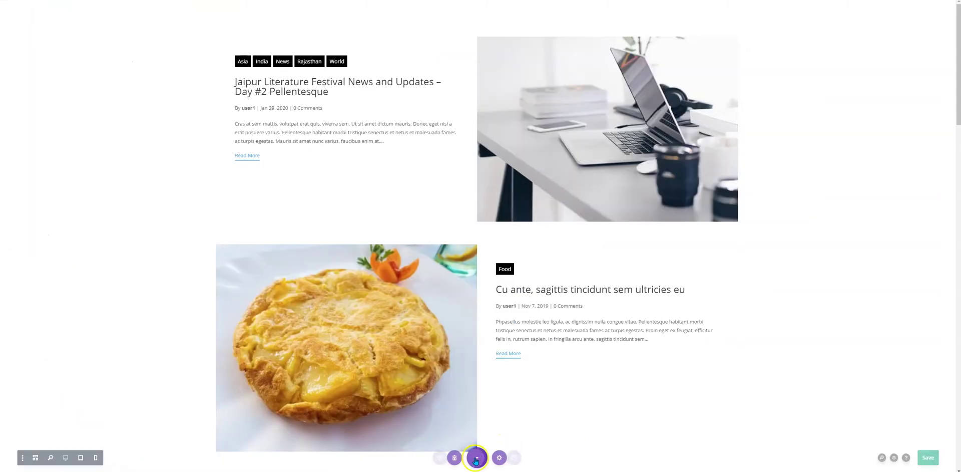
click(505, 457)
click(97, 27)
click(54, 98)
key(ctrl+v)
click(131, 465)
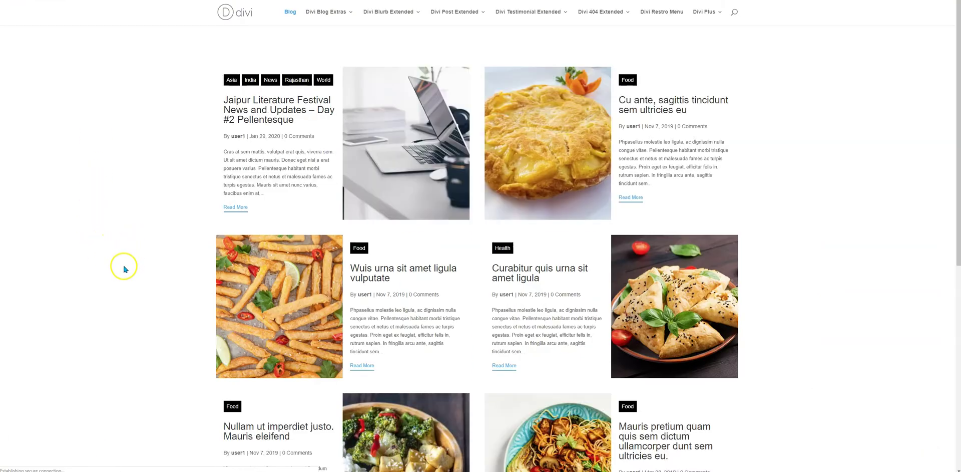
Browse the Grid, Full Width and Box custom layout examples on the demo page
scroll(163, 270, down, 7)
scroll(685, 283, up, 7)
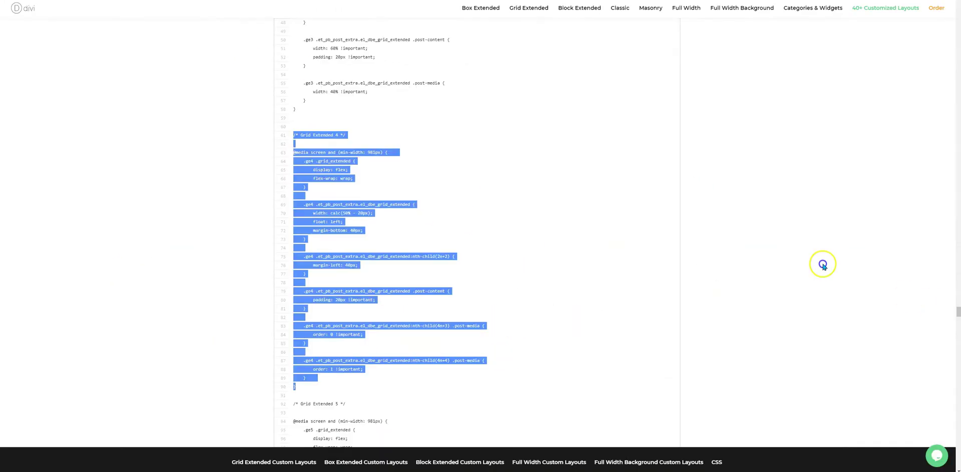
drag(957, 314, 958, 184)
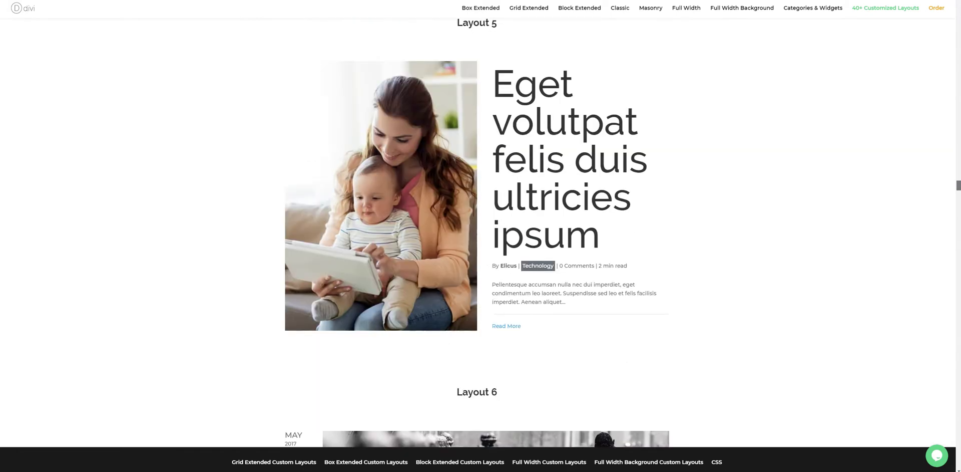
scroll(620, 217, up, 1)
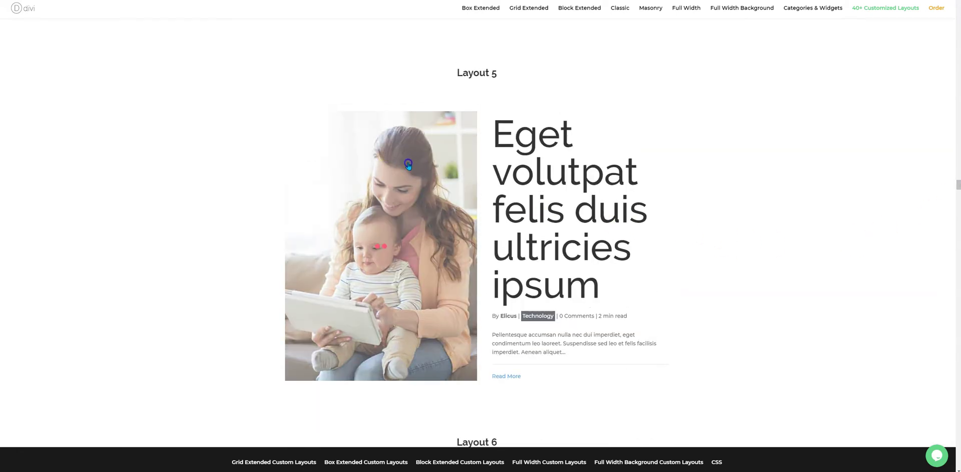
scroll(485, 253, up, 4)
scroll(485, 254, up, 6)
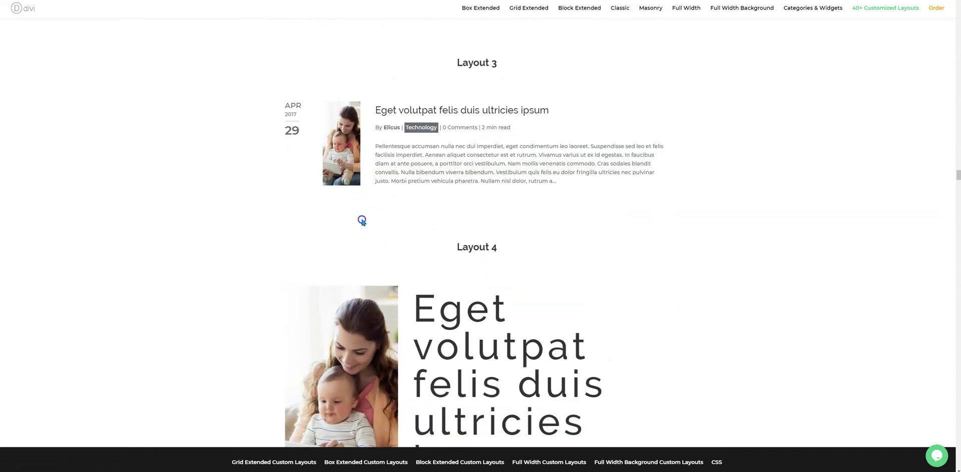
scroll(360, 215, down, 15)
scroll(362, 222, up, 4)
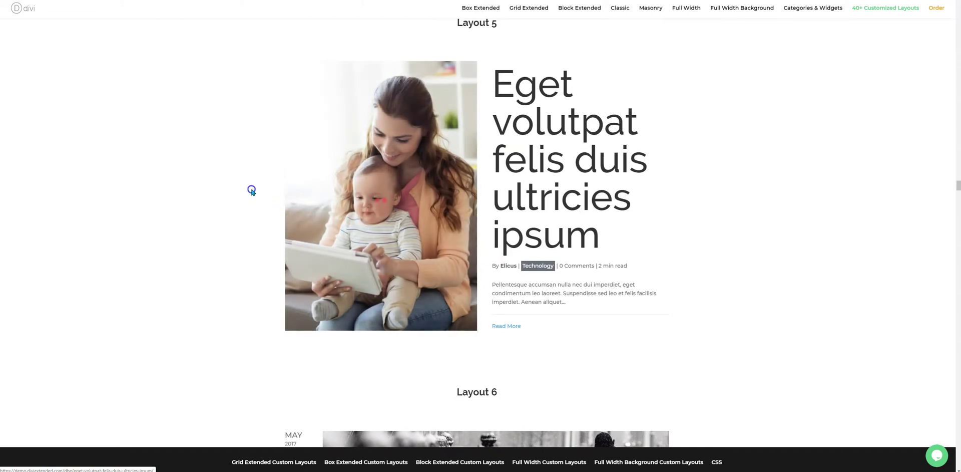
scroll(210, 159, up, 1)
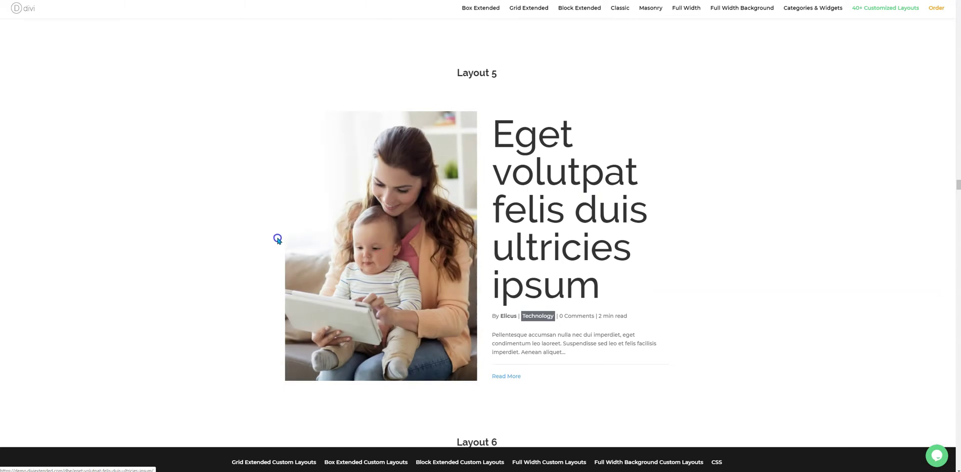
scroll(631, 240, up, 15)
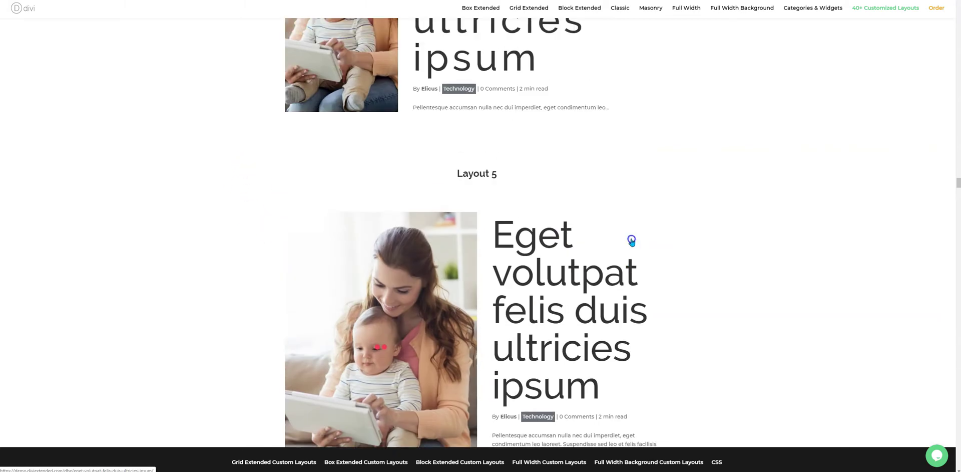
scroll(631, 241, up, 4)
scroll(630, 240, down, 4)
scroll(516, 222, up, 7)
scroll(516, 223, up, 5)
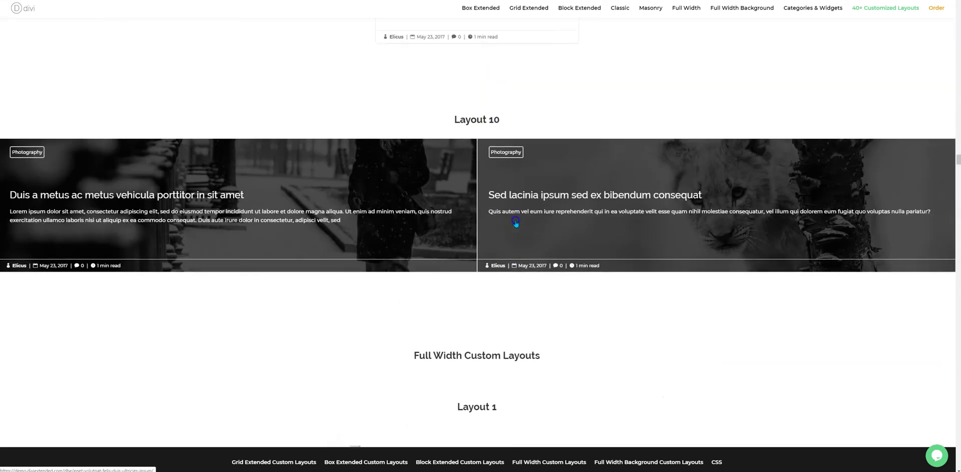
Review Full Width Background Layout 9, then go to the page's CSS listing
click(485, 261)
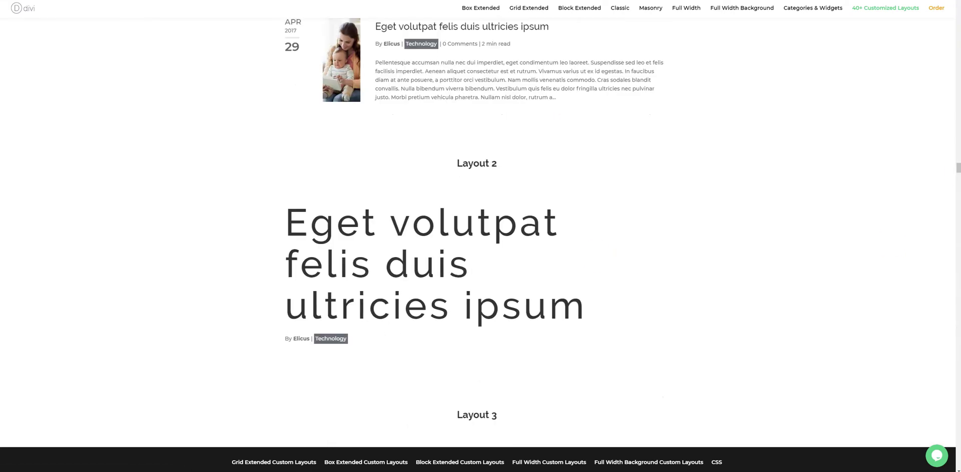
drag(959, 170, 956, 343)
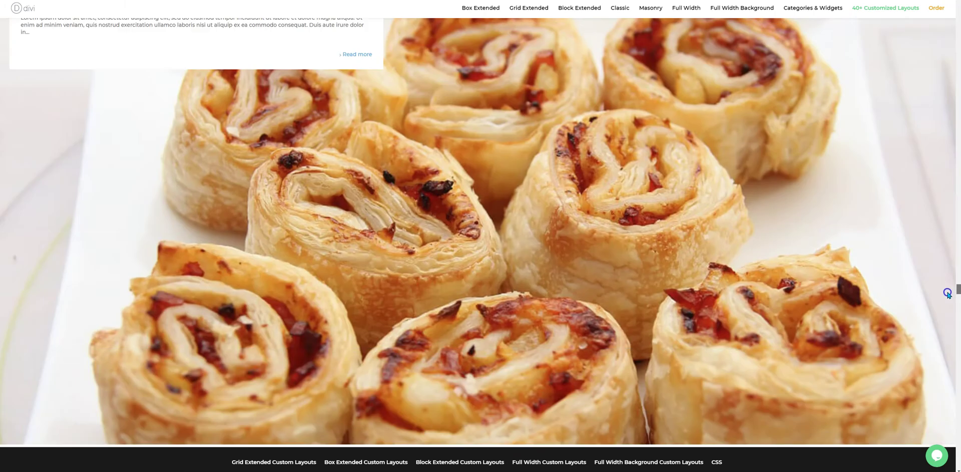
click(448, 220)
scroll(449, 221, up, 15)
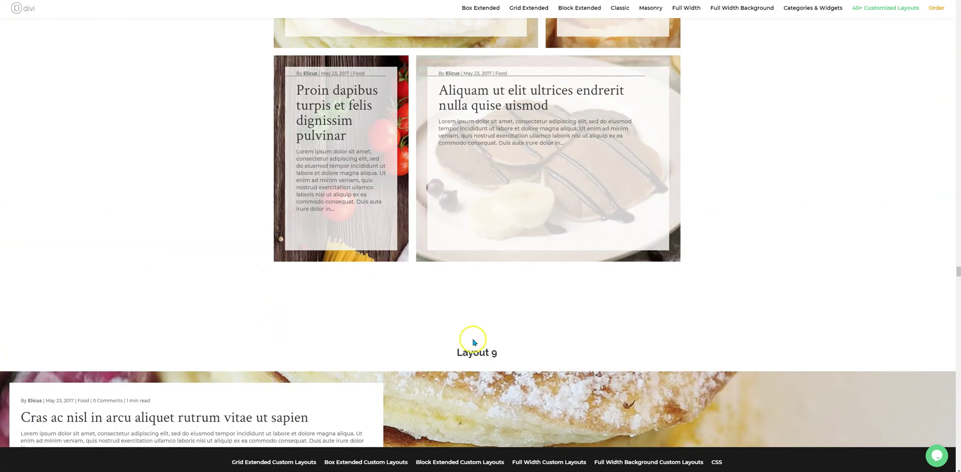
drag(457, 352, 519, 352)
click(528, 347)
scroll(528, 347, up, 7)
scroll(528, 346, up, 20)
click(476, 267)
scroll(476, 267, down, 12)
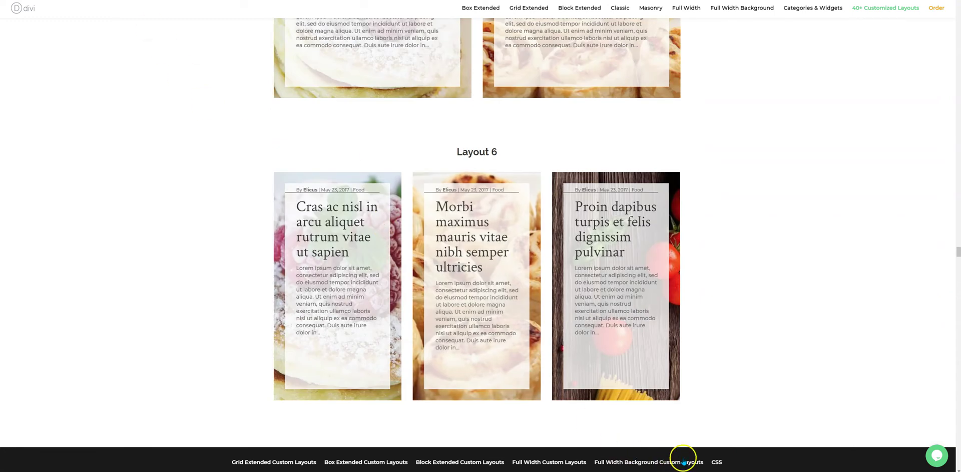
click(715, 462)
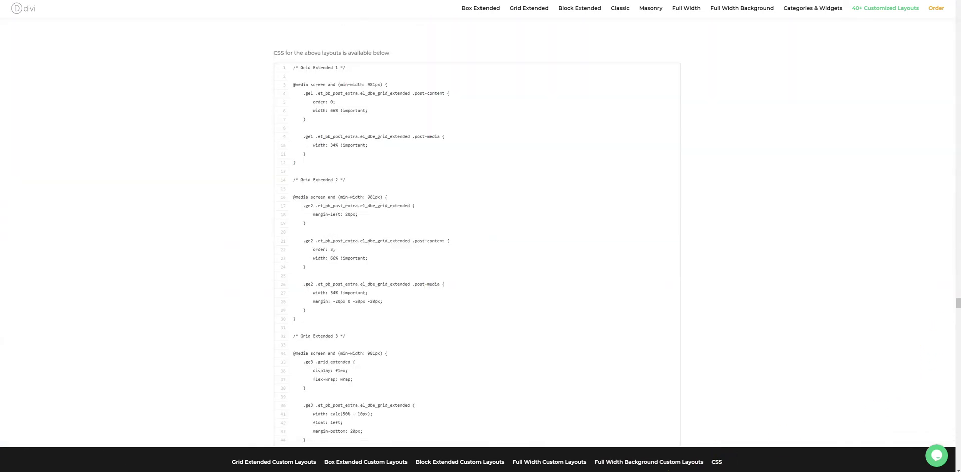
Scroll the CSS listing to Full Width Background Custom Layout 9 and copy its code block
drag(958, 303, 958, 452)
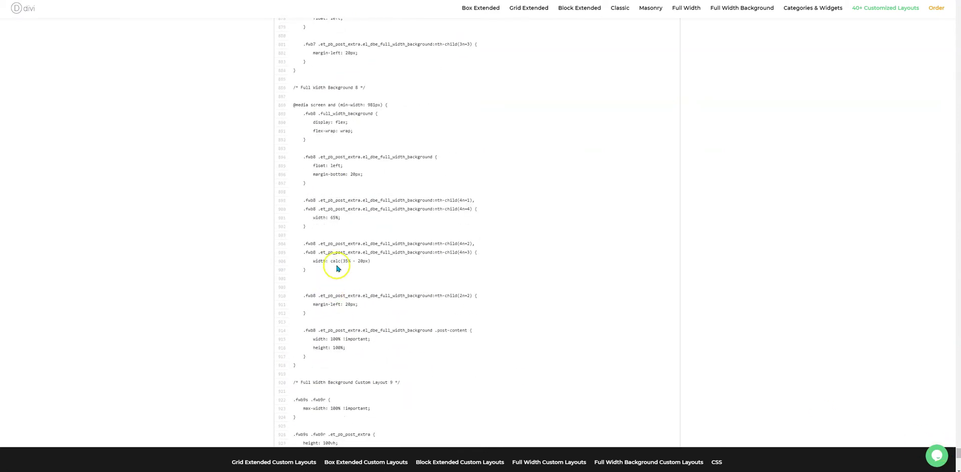
scroll(360, 234, down, 4)
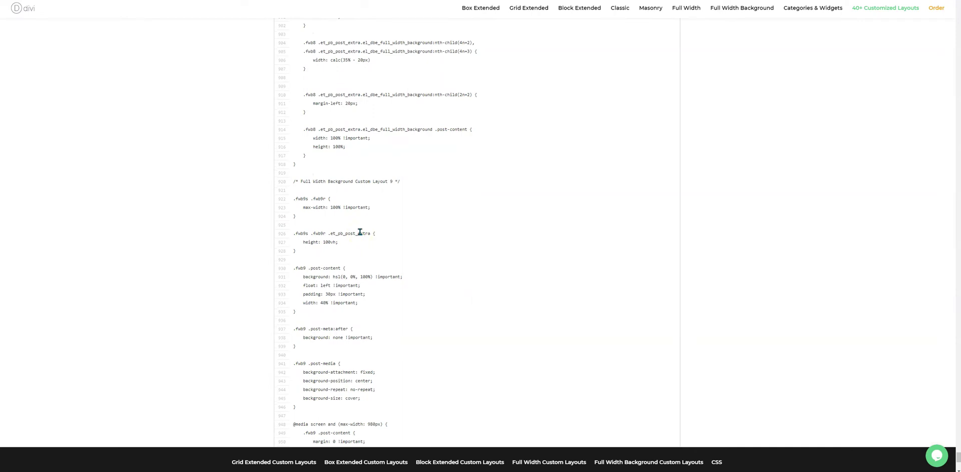
scroll(310, 190, down, 2)
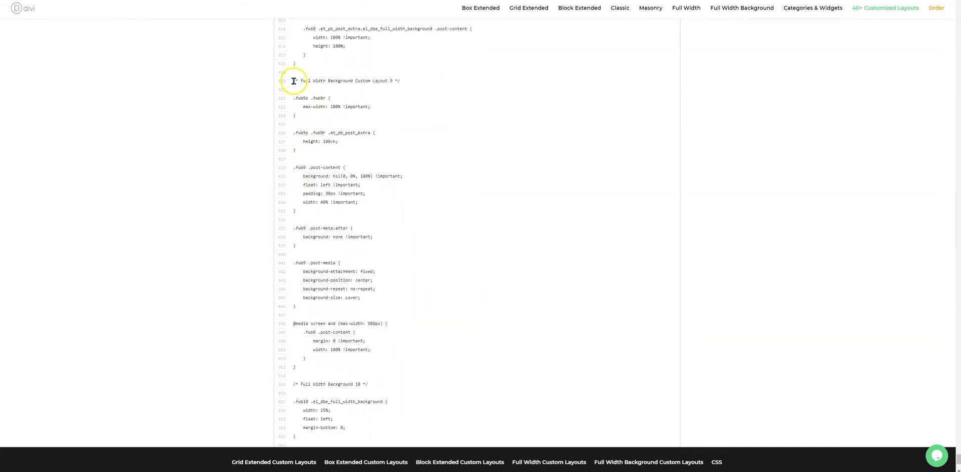
drag(294, 80, 311, 356)
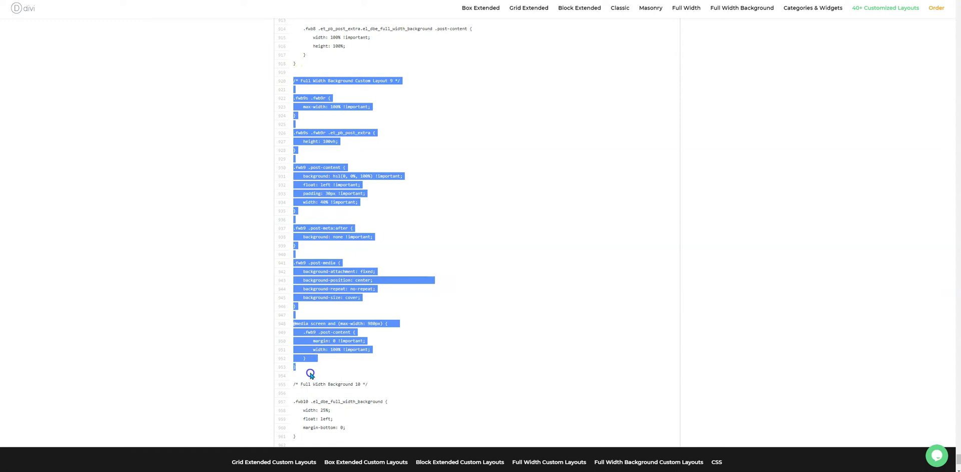
right_click(324, 182)
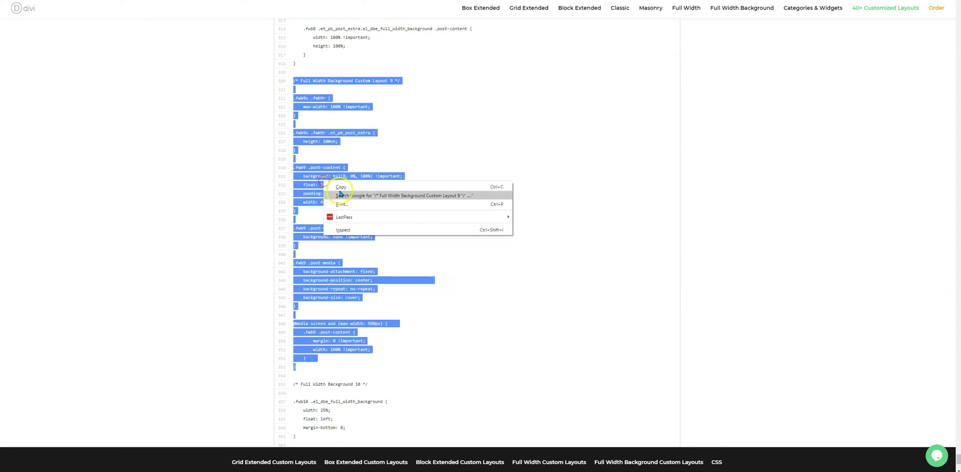
click(341, 186)
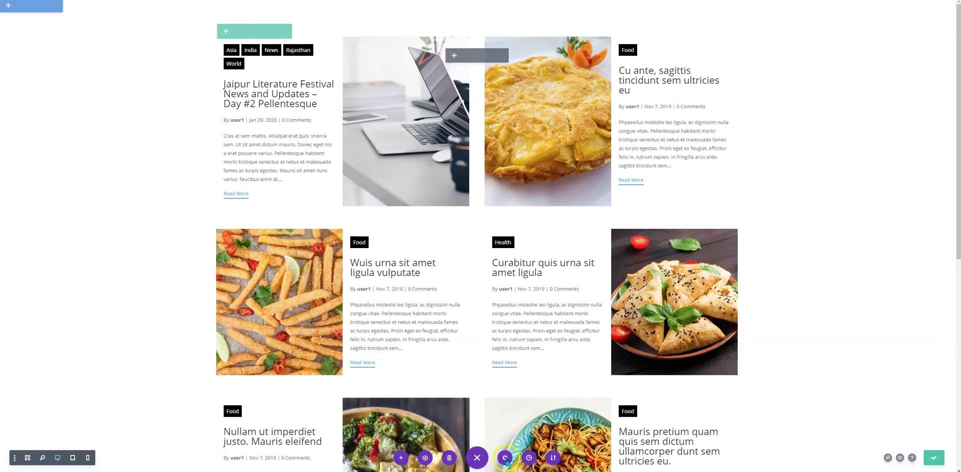
Swap the body layout's Custom CSS for the Layout 9 code, check the fwb9r class, and save
click(506, 457)
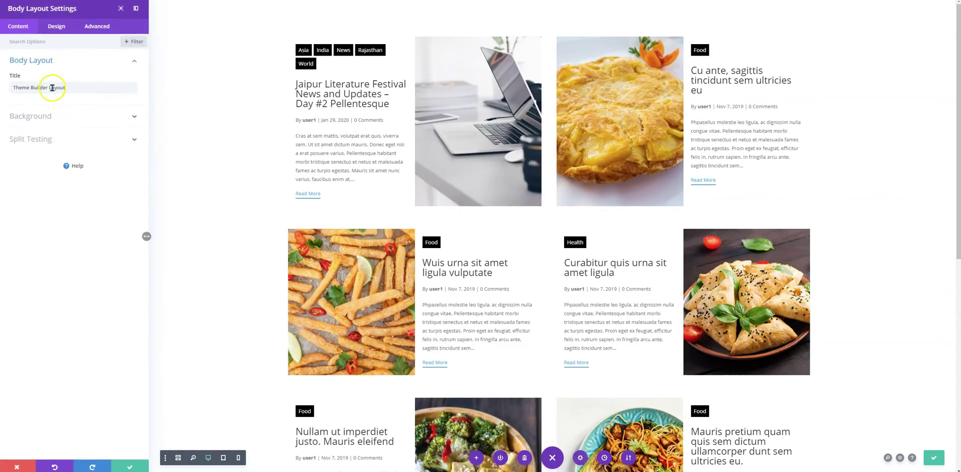
click(90, 26)
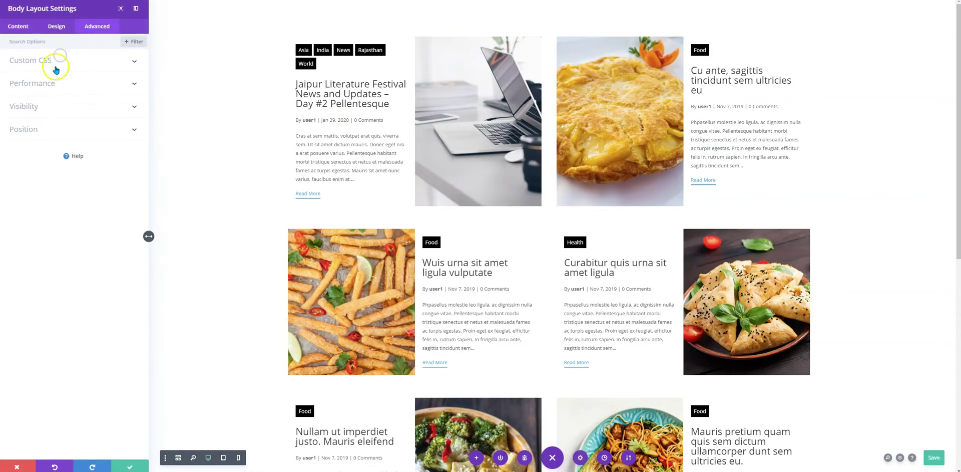
click(55, 66)
click(54, 87)
key(ctrl+a)
key(BackSpace)
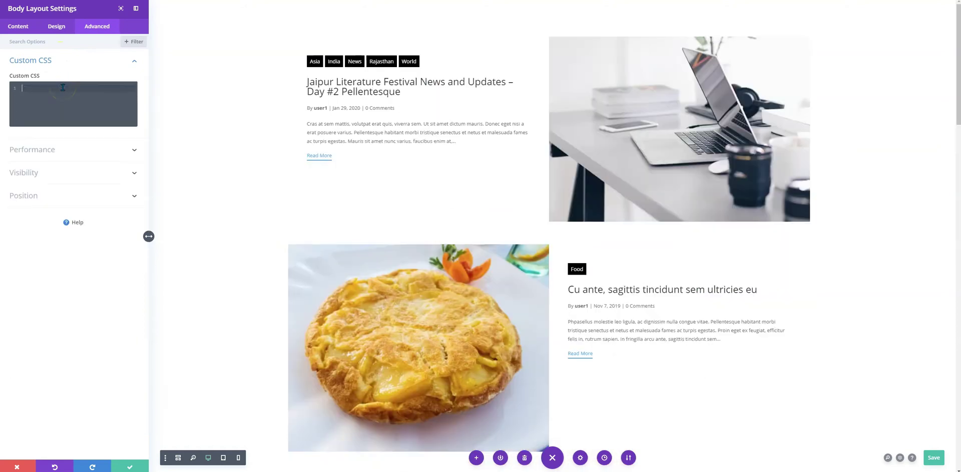
key(ctrl+v)
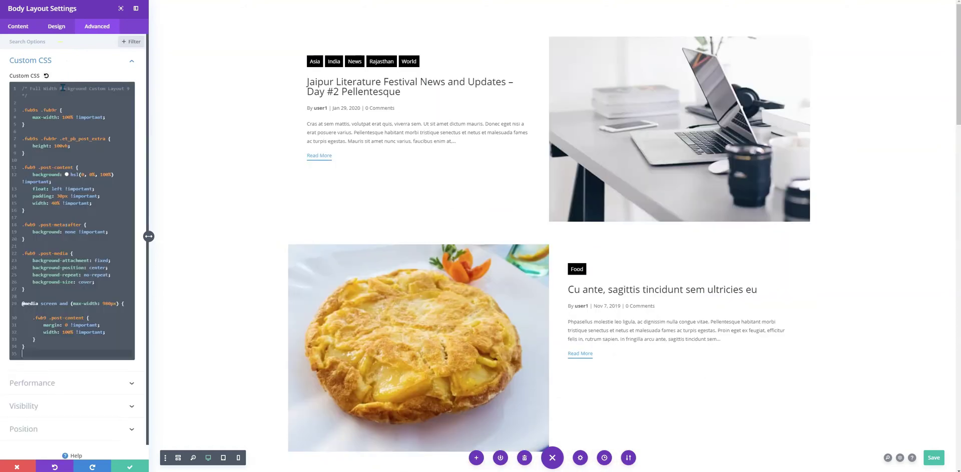
click(31, 109)
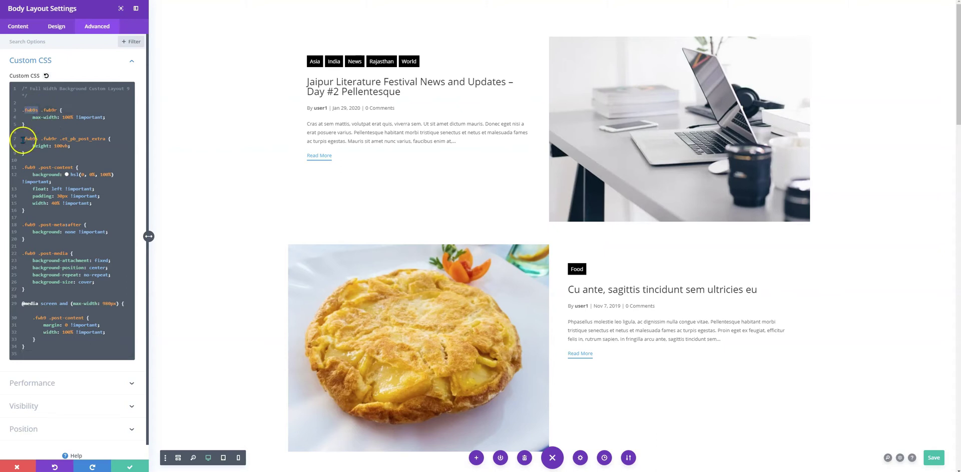
double_click(52, 110)
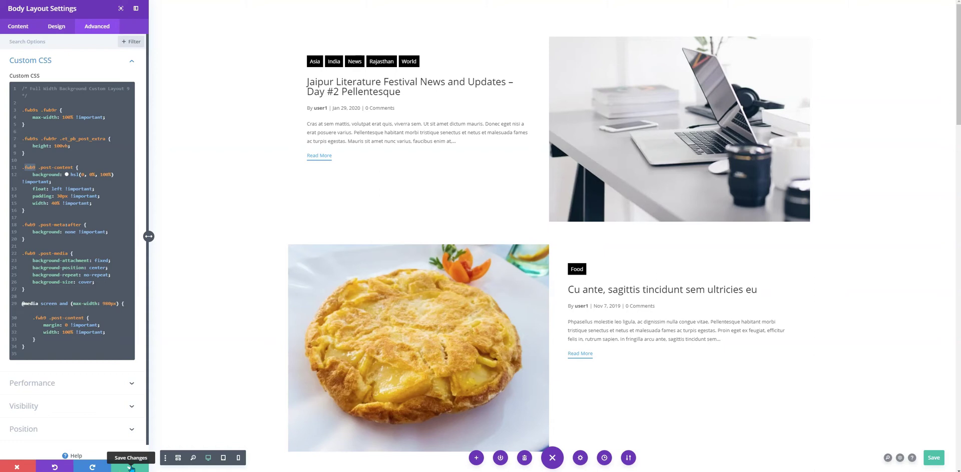
click(130, 467)
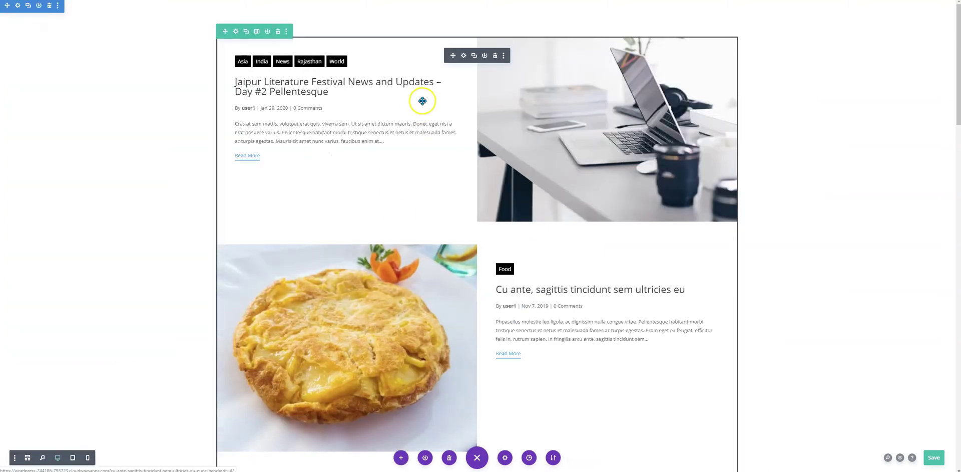
Set the blog module's Blog Layout to Full Width Background
click(462, 56)
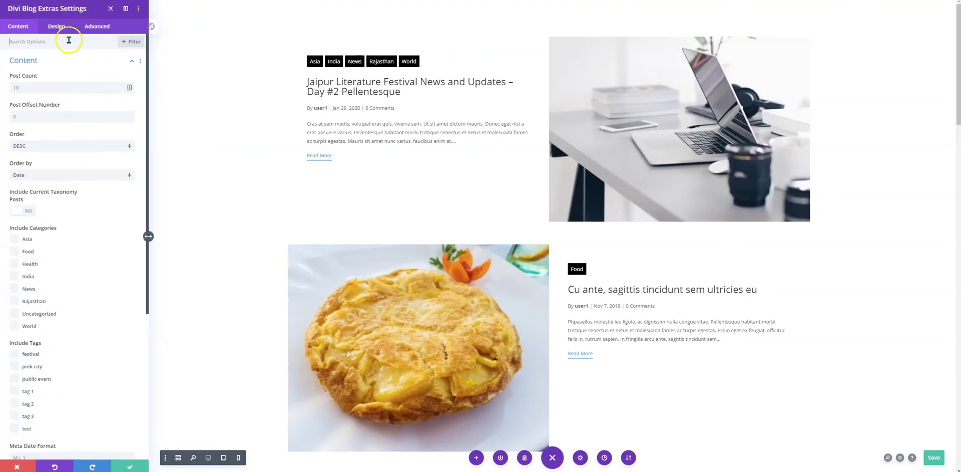
click(60, 27)
click(51, 62)
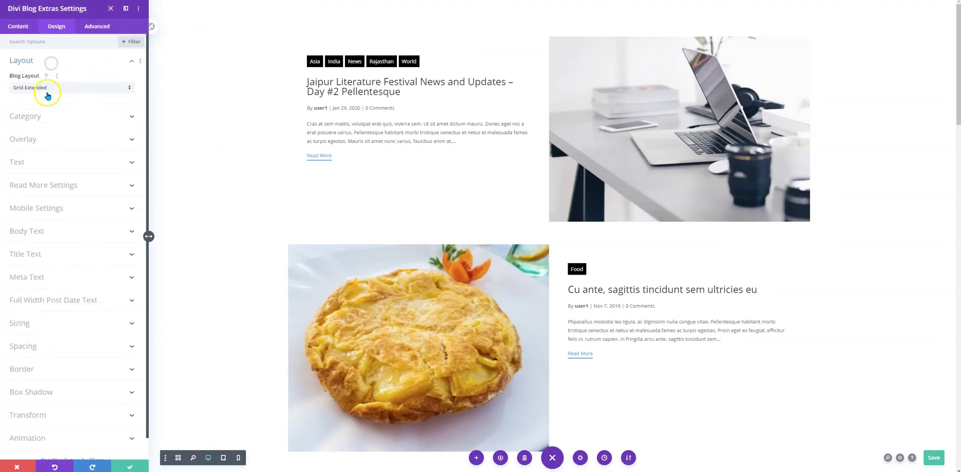
click(47, 94)
click(40, 150)
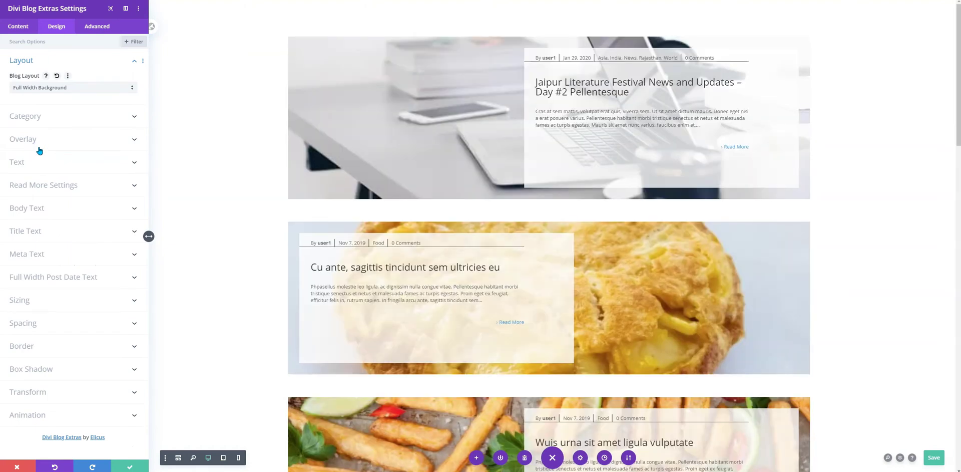
Give the blog module the CSS class fwb9 and save
click(102, 30)
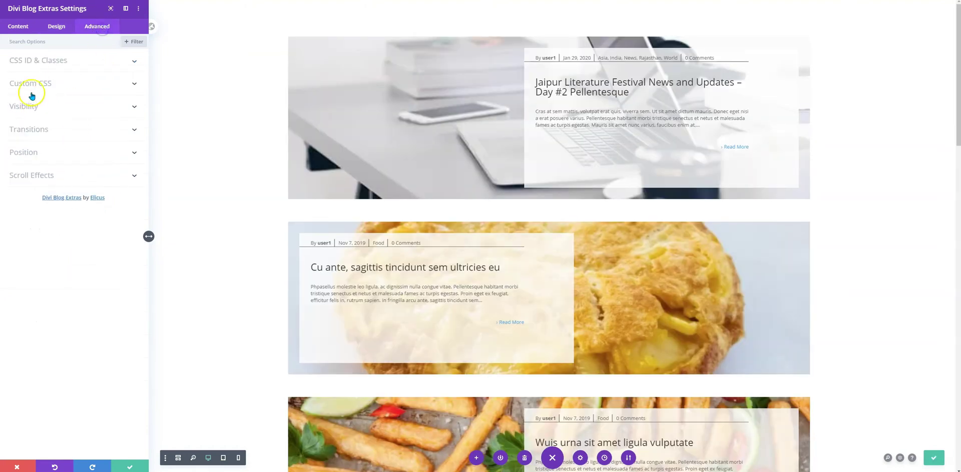
click(41, 63)
click(43, 118)
text(fwb9)
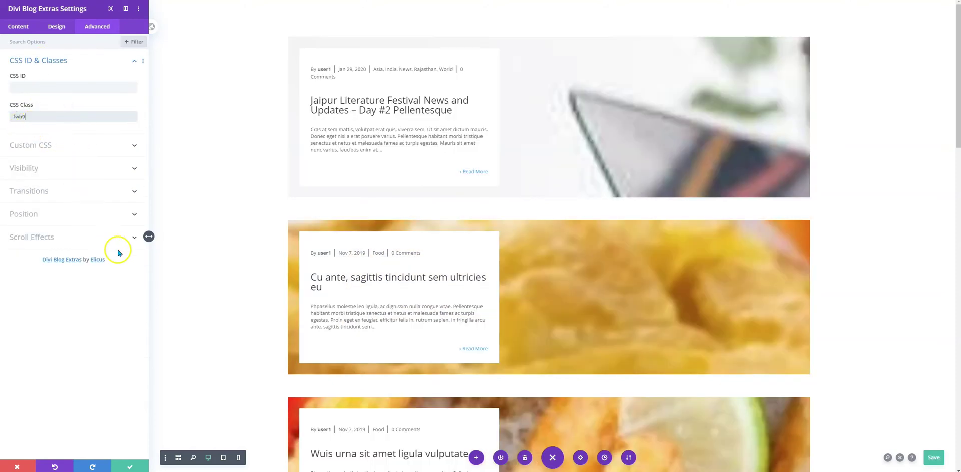
click(132, 467)
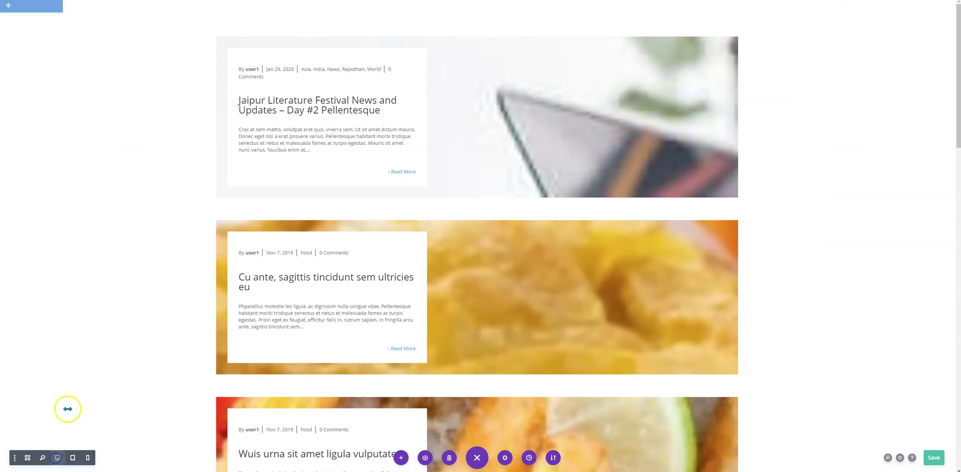
Give the blog section the CSS class fwb9s and save
mouse_move(121, 290)
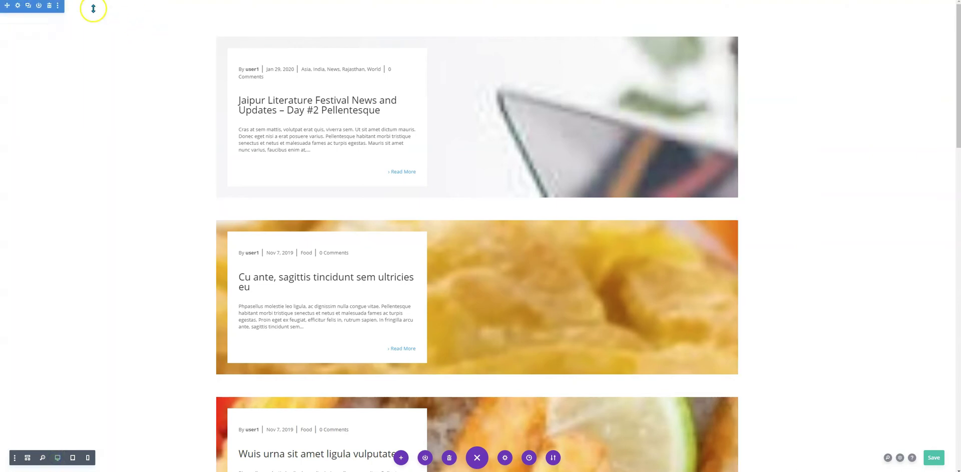
click(17, 7)
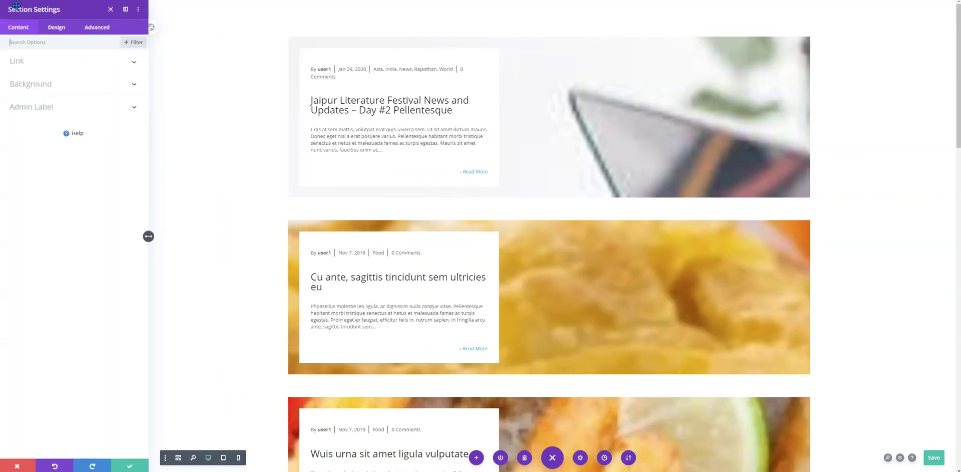
click(88, 30)
click(46, 64)
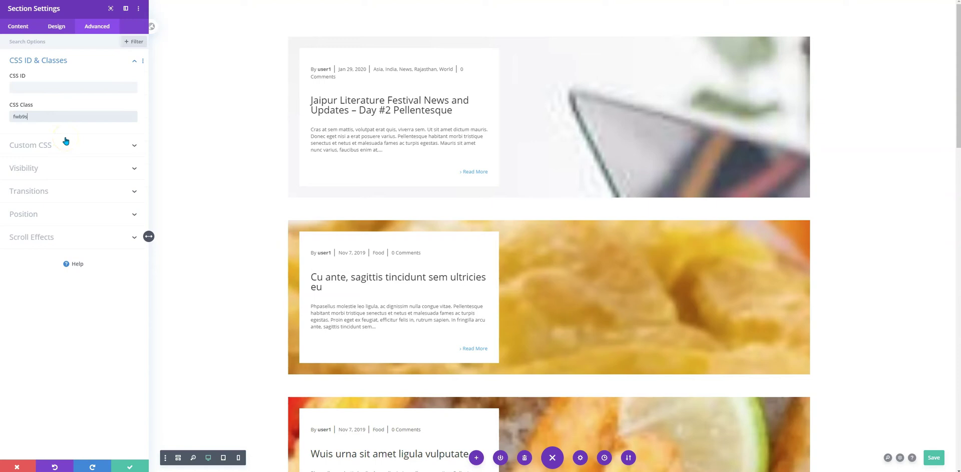
click(129, 466)
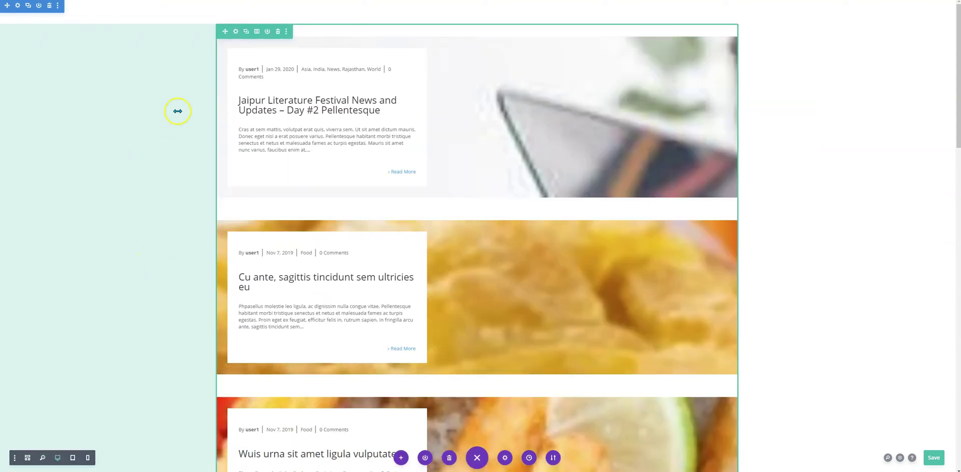
Give the blog row the fwb9r class and widen it from 80% to 100%
click(236, 33)
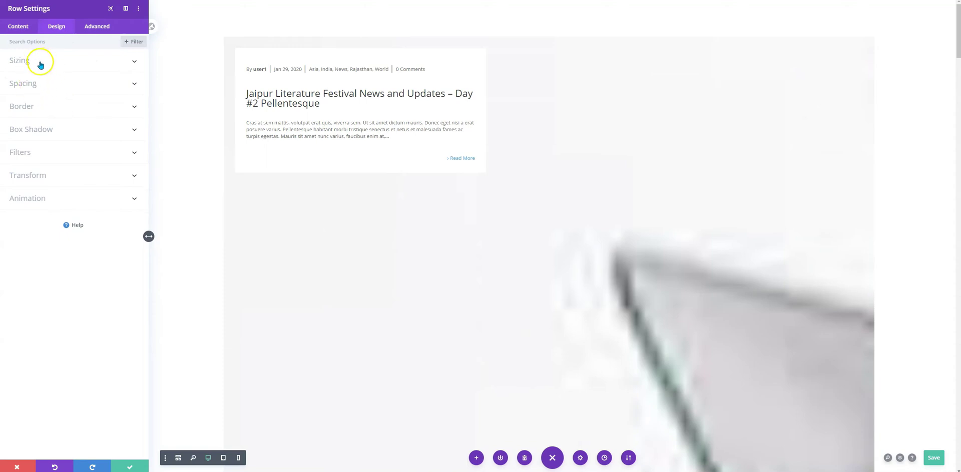
click(39, 61)
drag(71, 146, 88, 146)
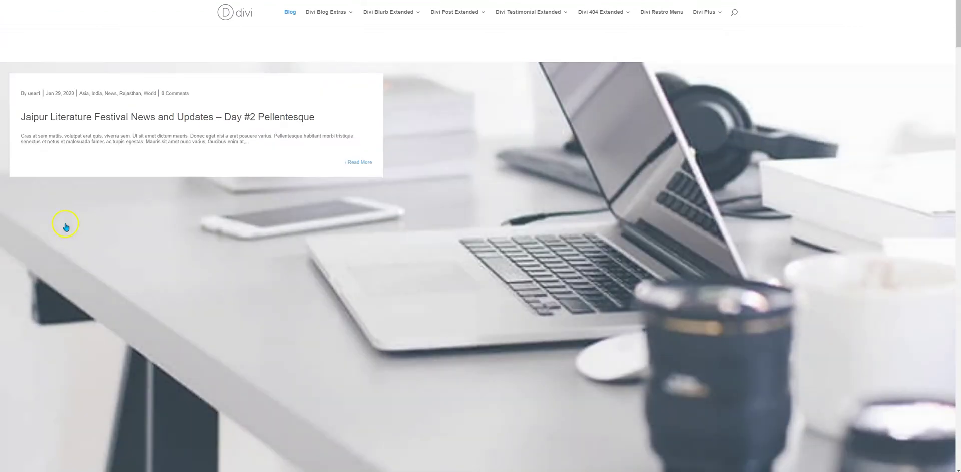
Scroll the live blog, then scroll the demo page back up to Layouts 1 and 2
scroll(169, 211, down, 12)
scroll(169, 211, down, 12)
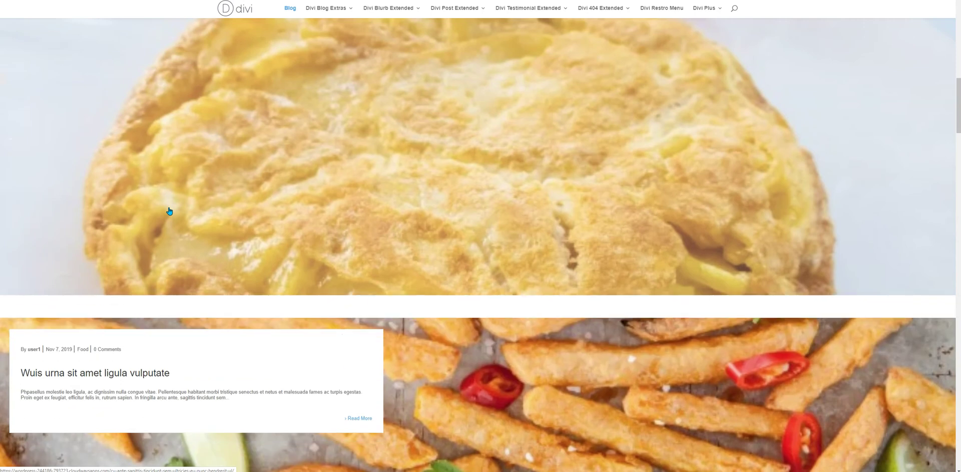
scroll(169, 210, down, 12)
scroll(169, 211, down, 6)
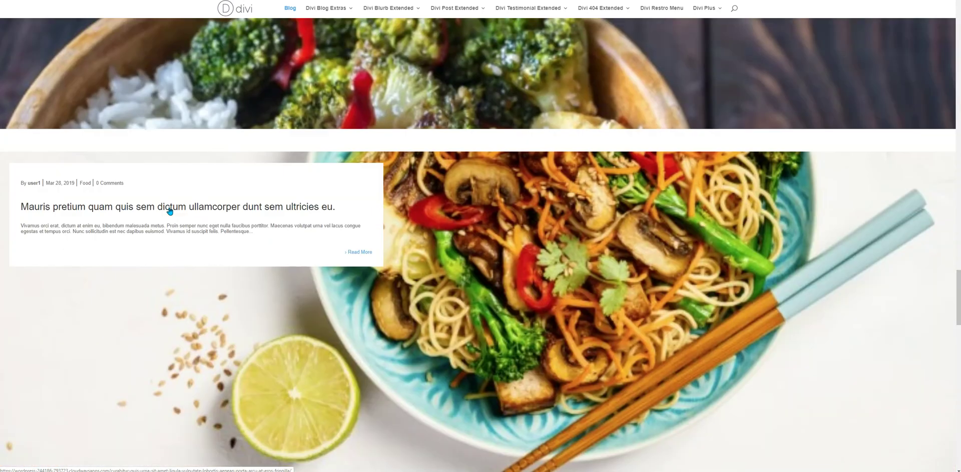
scroll(168, 209, up, 9)
scroll(166, 208, up, 6)
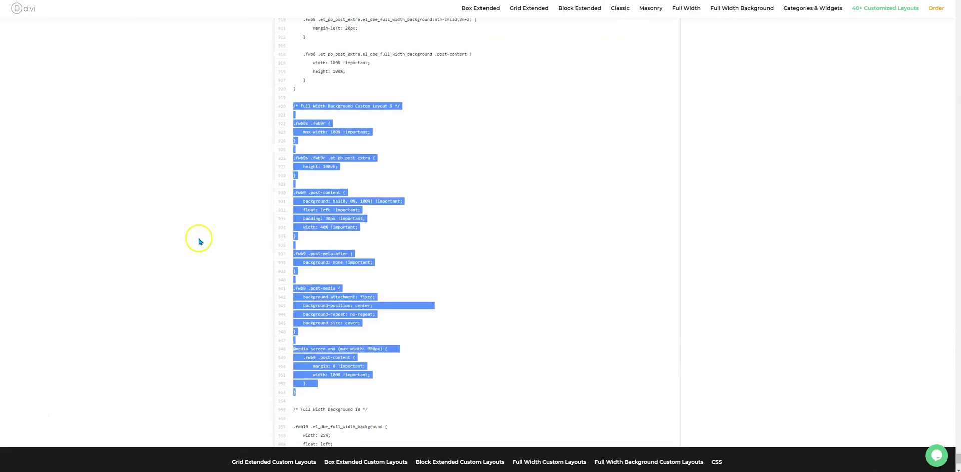
scroll(199, 243, up, 7)
scroll(199, 243, up, 5)
drag(956, 446, 952, 56)
Review the Layout 2 example on the Divi Blog Extras demo page
scroll(650, 246, up, 4)
scroll(650, 246, up, 3)
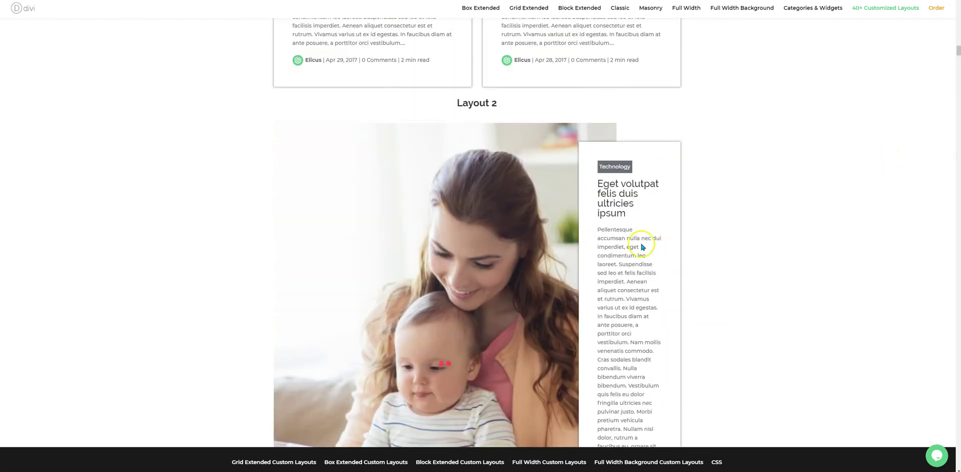
scroll(349, 194, down, 5)
scroll(348, 194, down, 2)
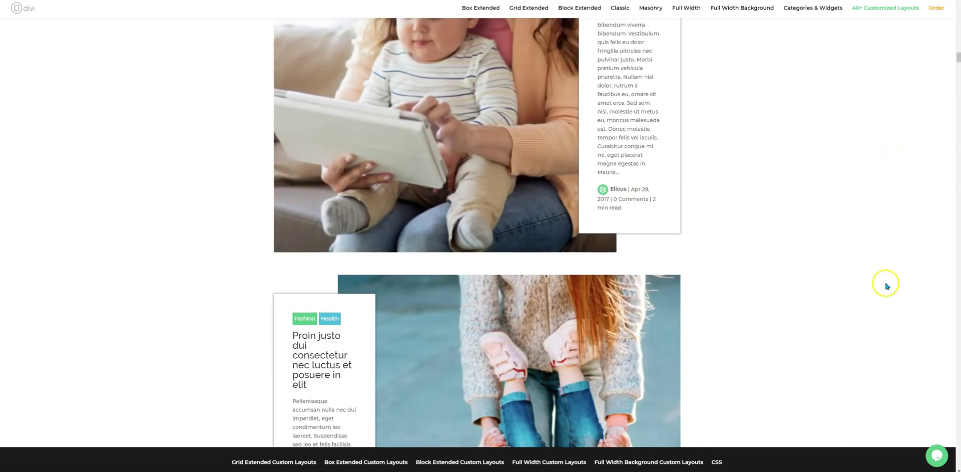
Jump to the demo's CSS code and select the Box Extended 2 block, lines 199–218
click(717, 462)
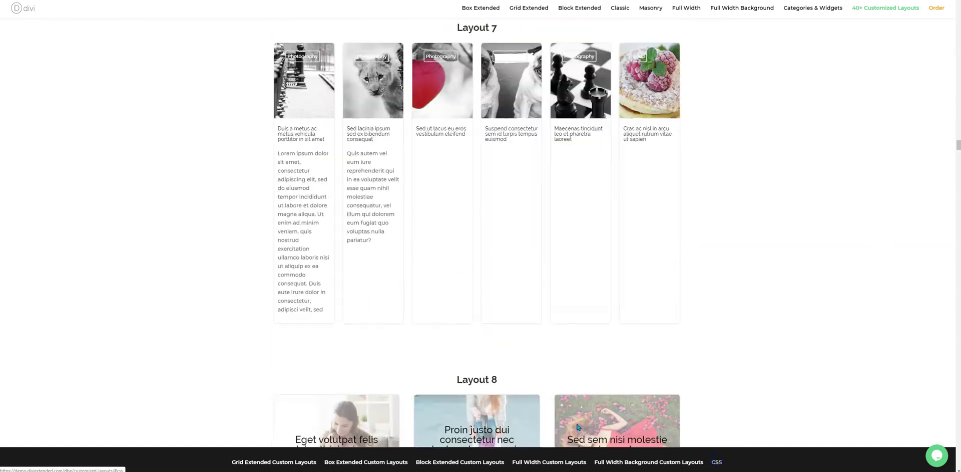
scroll(414, 262, down, 10)
scroll(393, 245, down, 20)
scroll(392, 239, up, 11)
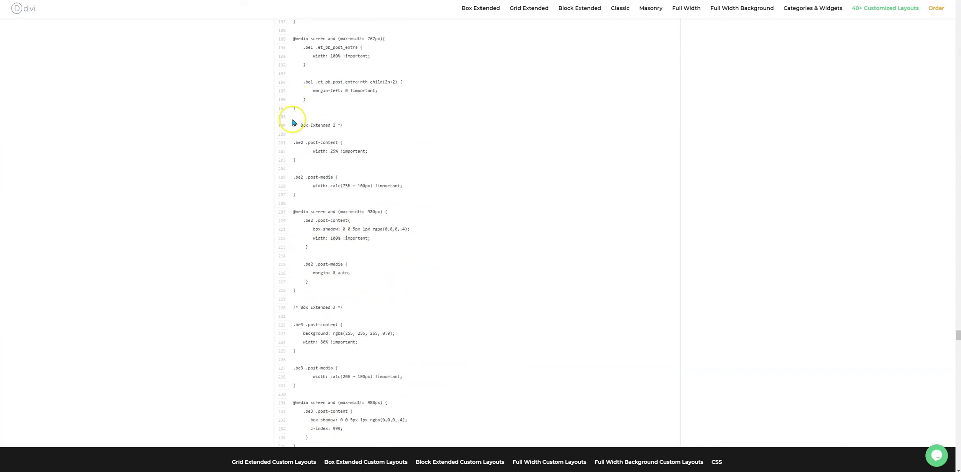
drag(294, 127, 308, 290)
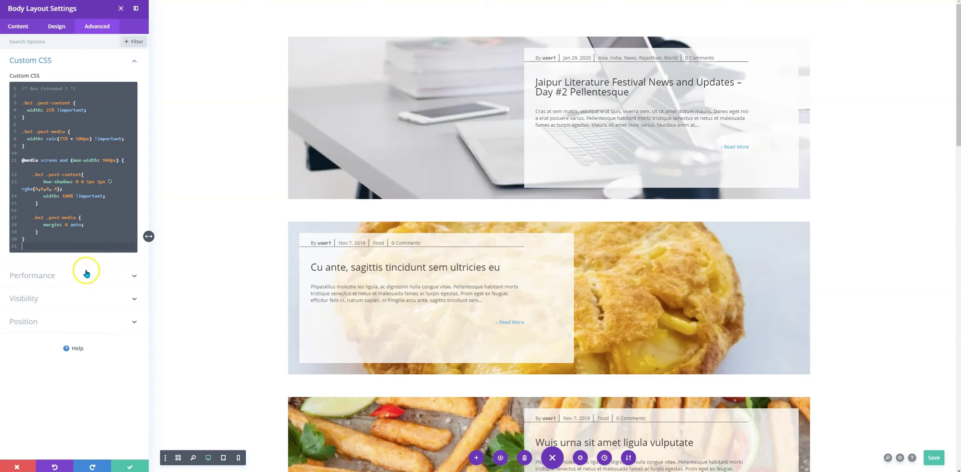
Glance at the body's Design settings, then save and close Body Layout Settings
click(53, 29)
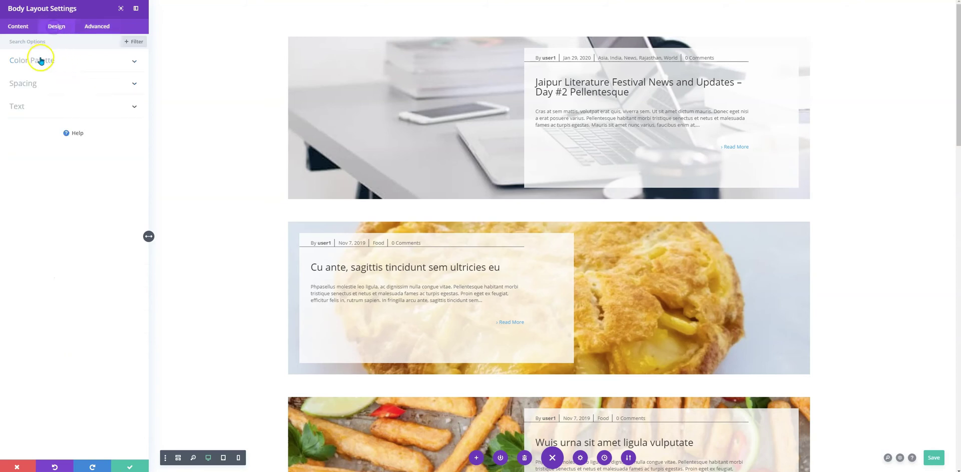
click(130, 466)
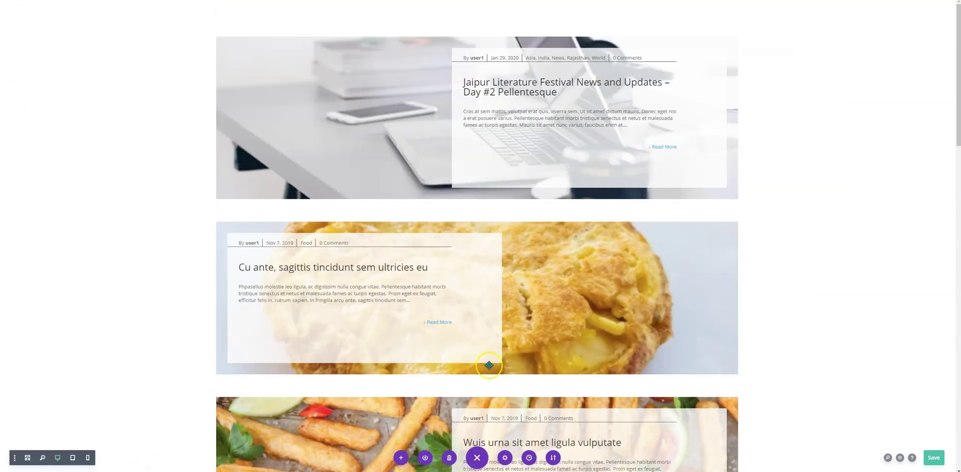
Set the Divi Blog Extras module's Blog Layout to Box Extended
click(460, 212)
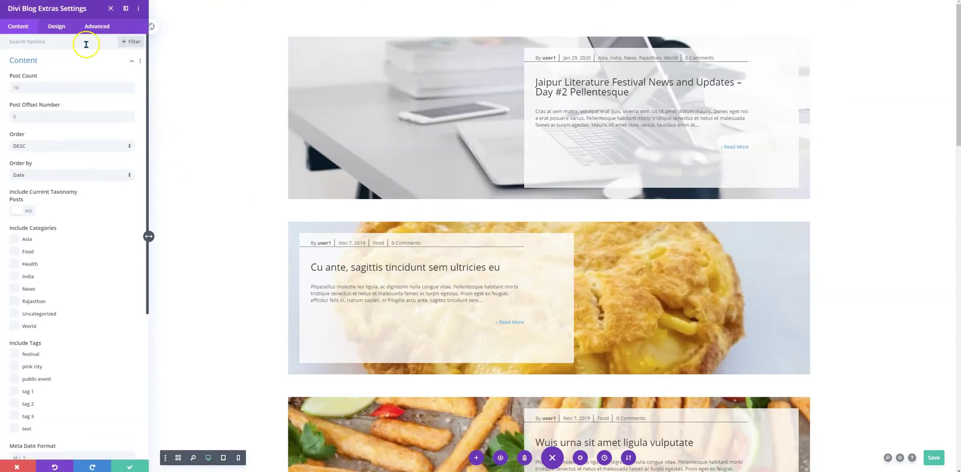
click(55, 26)
click(39, 67)
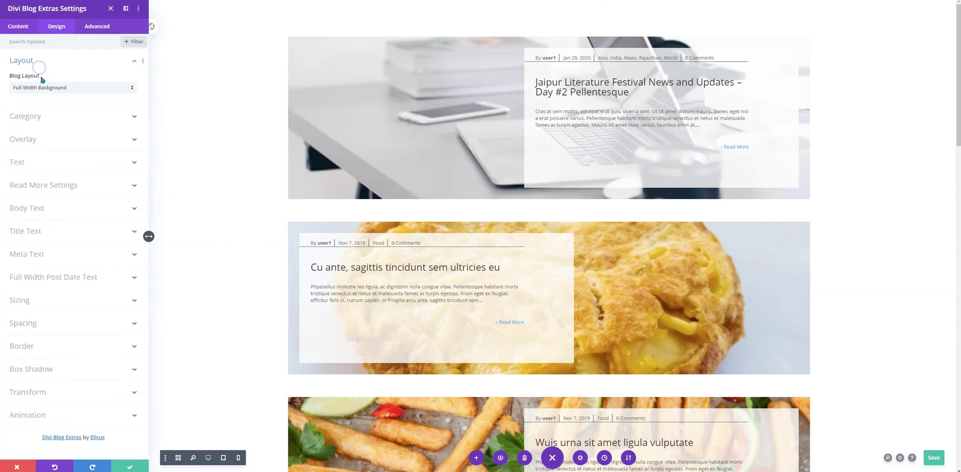
click(40, 89)
click(38, 107)
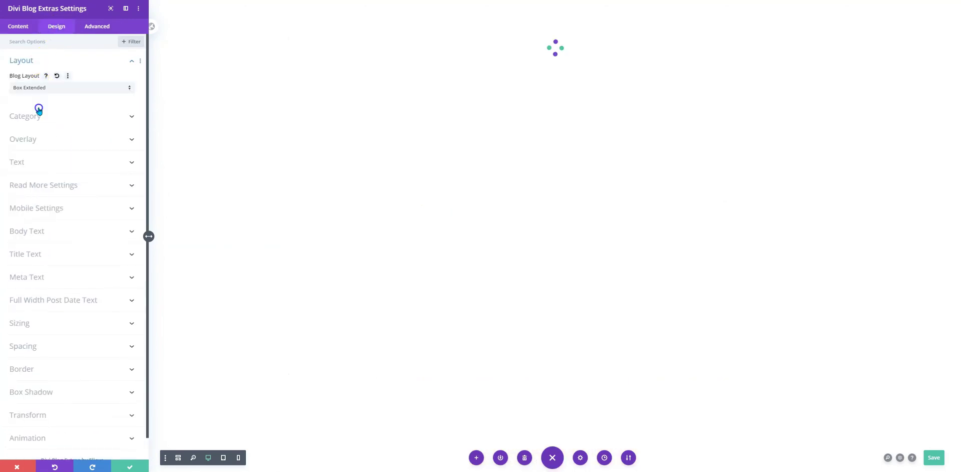
Set the blog module's CSS Class to be2
click(97, 26)
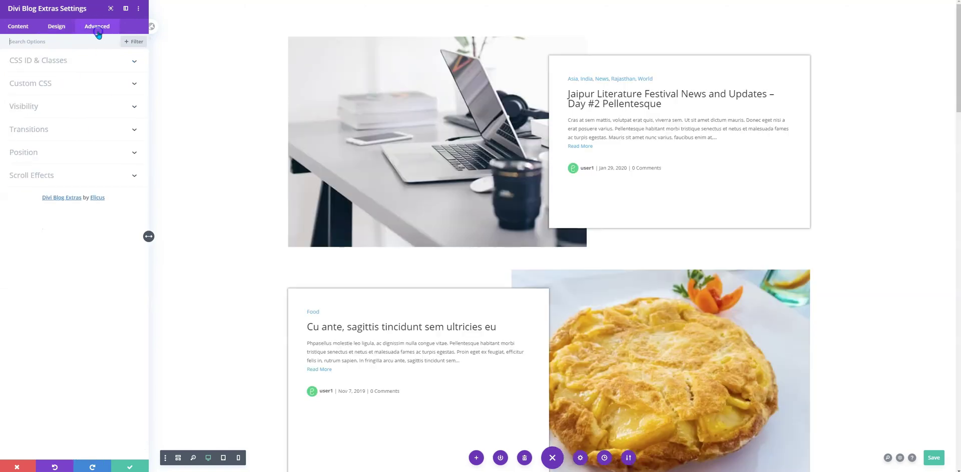
click(42, 60)
click(35, 116)
key(ctrl+v)
key(ctrl+a)
text(be)
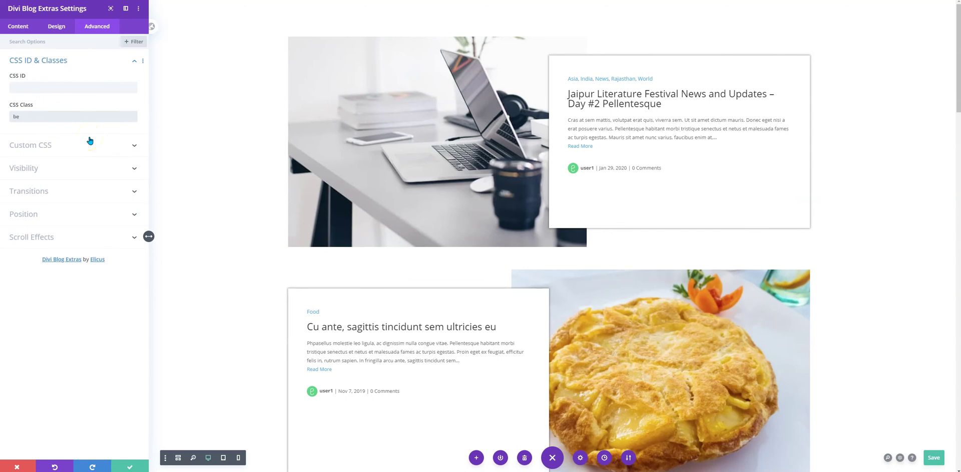
text(2)
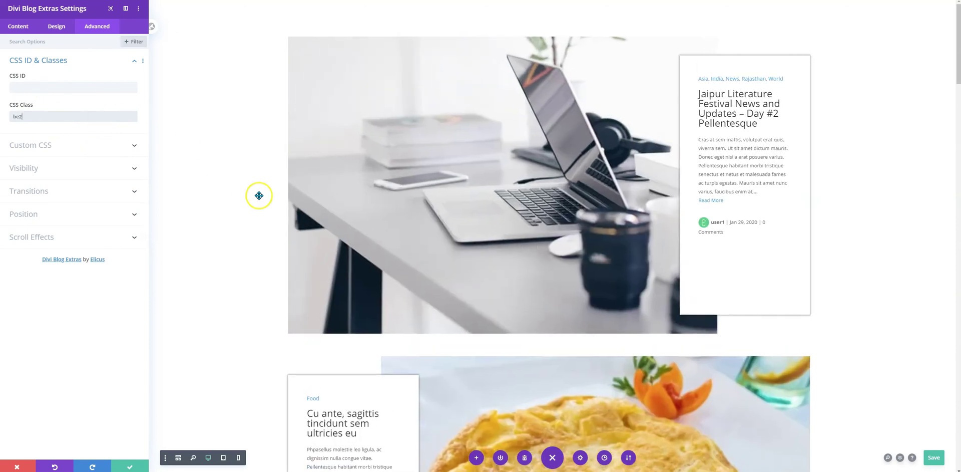
Set the blog module's Excerpt Length to 50 in its Content settings
click(18, 26)
click(22, 84)
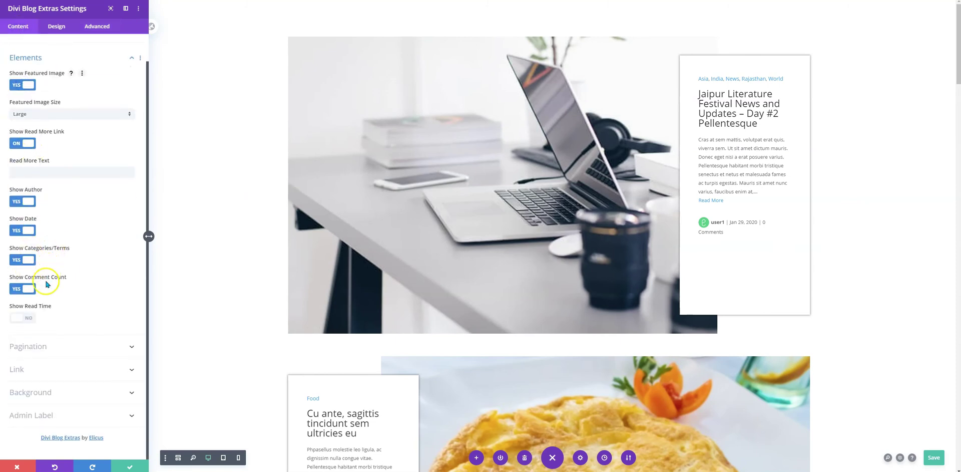
scroll(43, 265, up, 1)
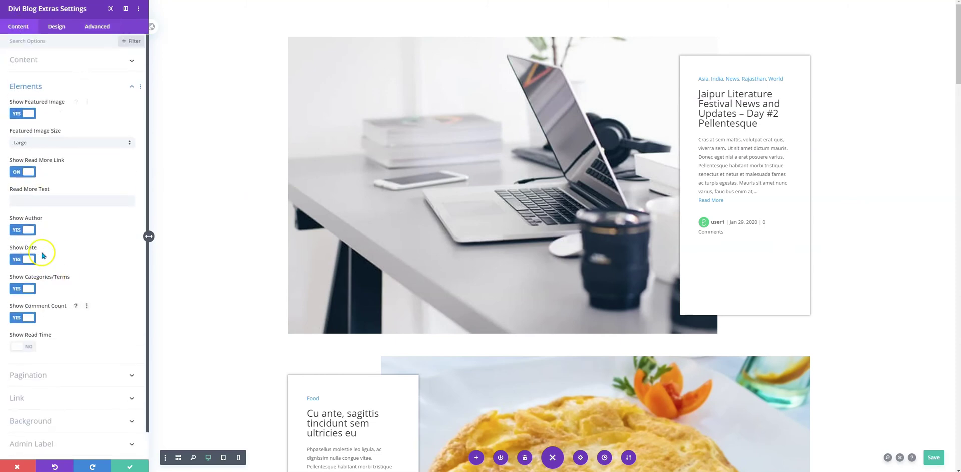
click(36, 66)
scroll(20, 300, down, 2)
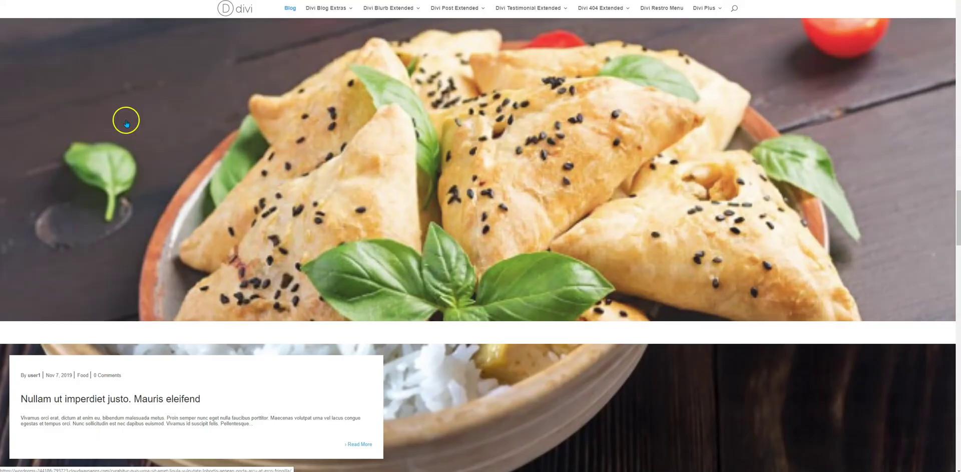
scroll(122, 178, up, 10)
scroll(122, 179, up, 5)
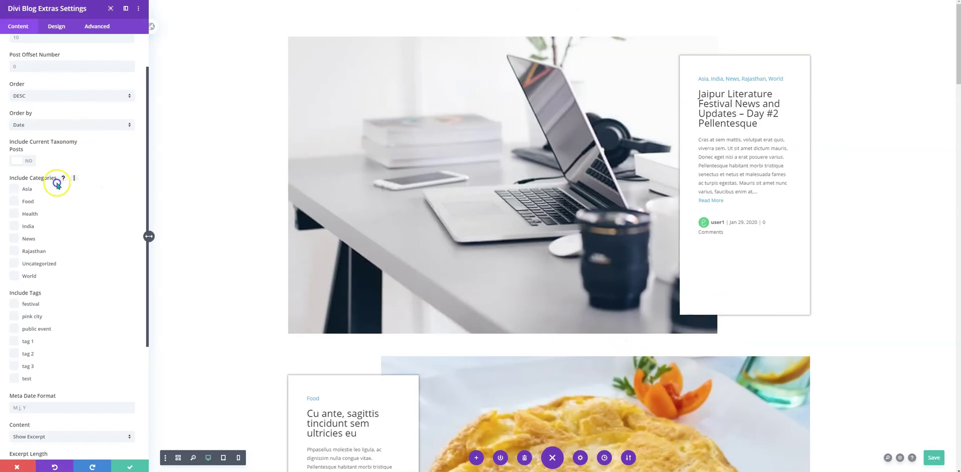
scroll(55, 191, down, 3)
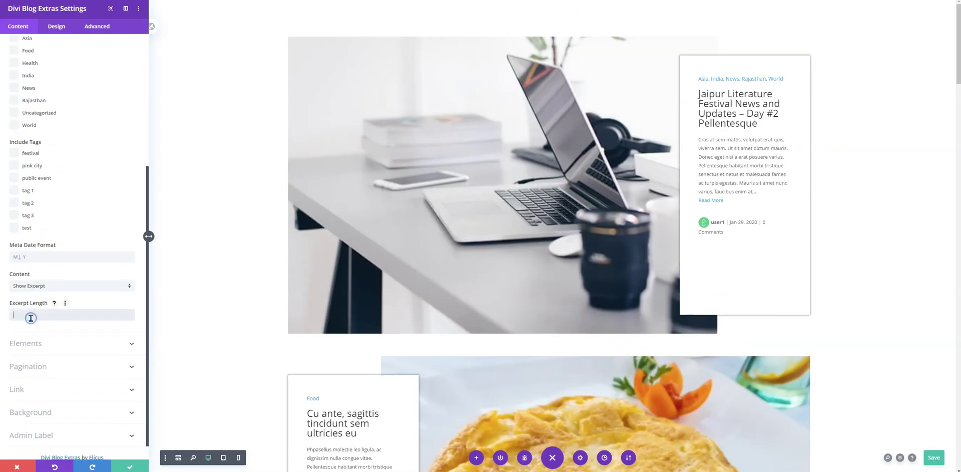
text(5)
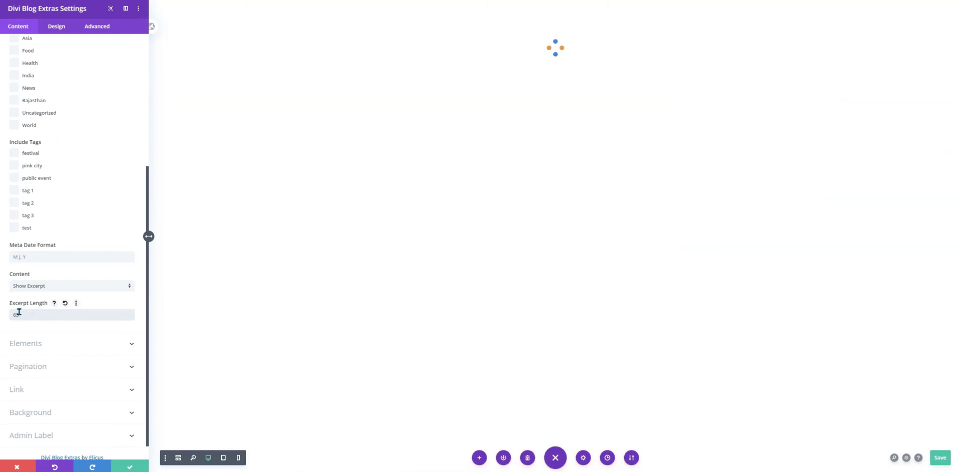
text(0)
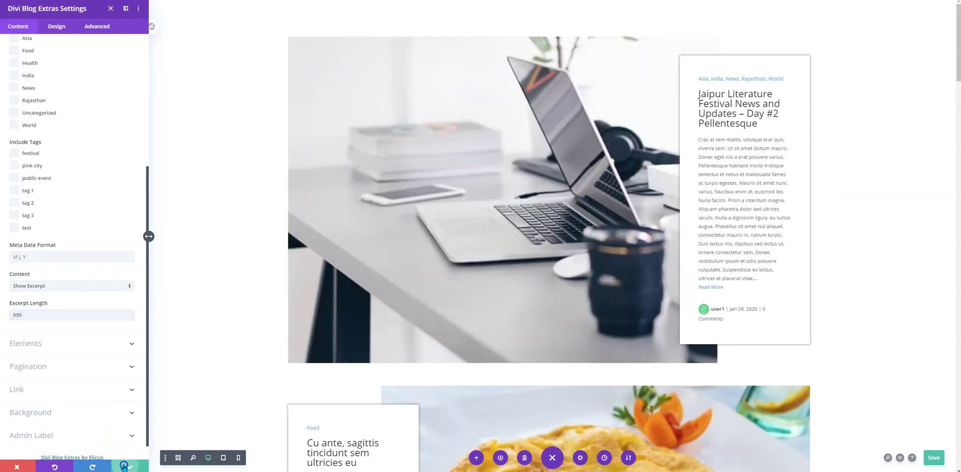
Save the blog module settings and look over the live blog's boxed layout
click(124, 466)
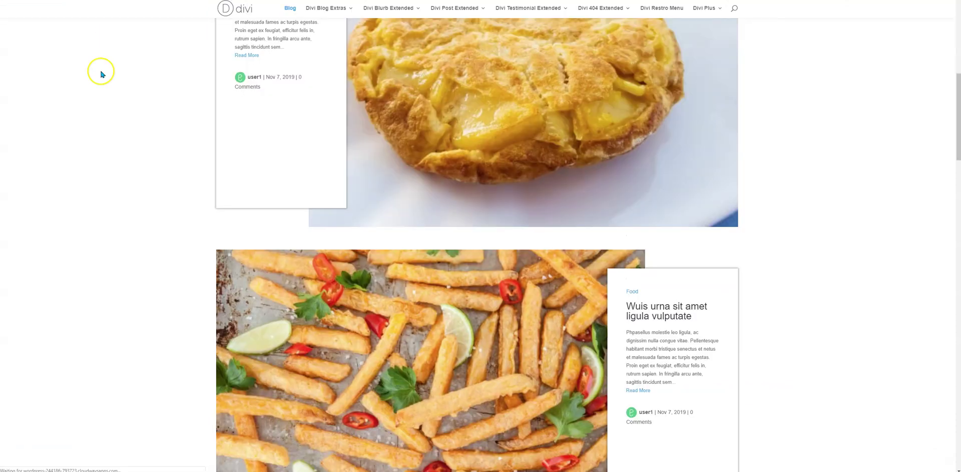
scroll(124, 261, down, 2)
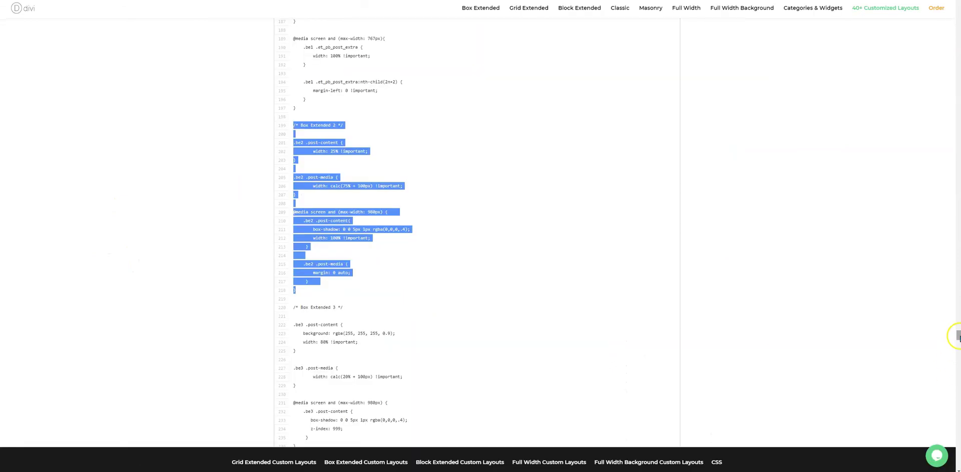
drag(956, 336, 918, 48)
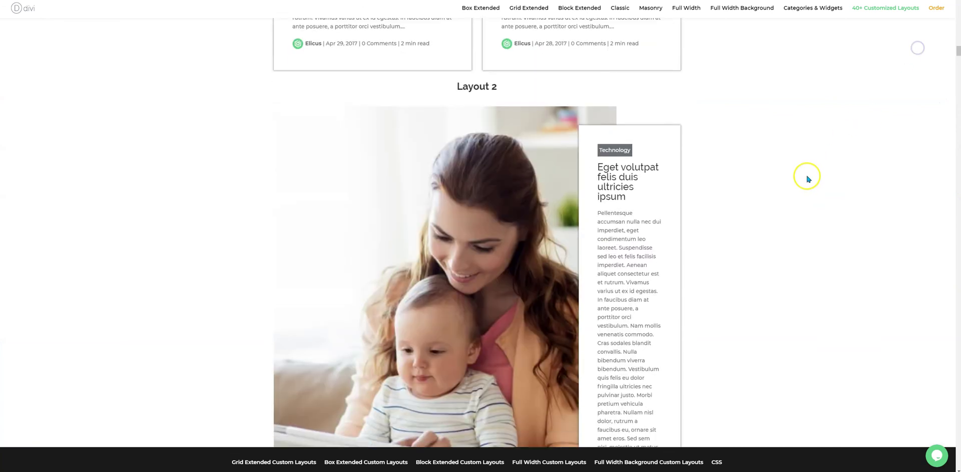
Scroll the demo site back to its Layout 2 example with the long-excerpt post card
scroll(521, 189, down, 1)
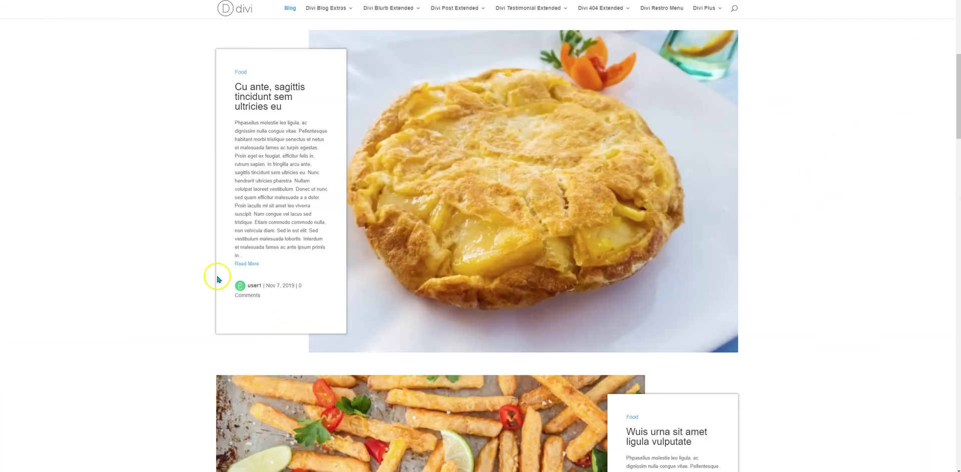
scroll(218, 279, up, 7)
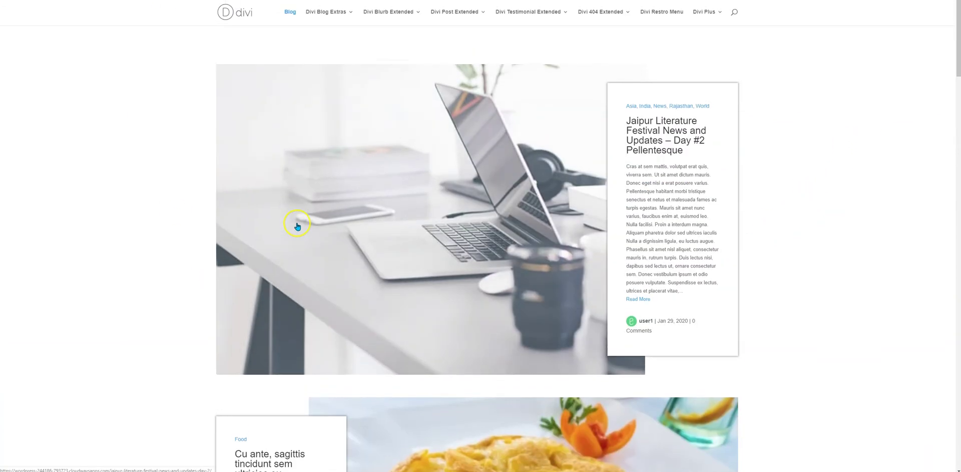
scroll(297, 226, down, 20)
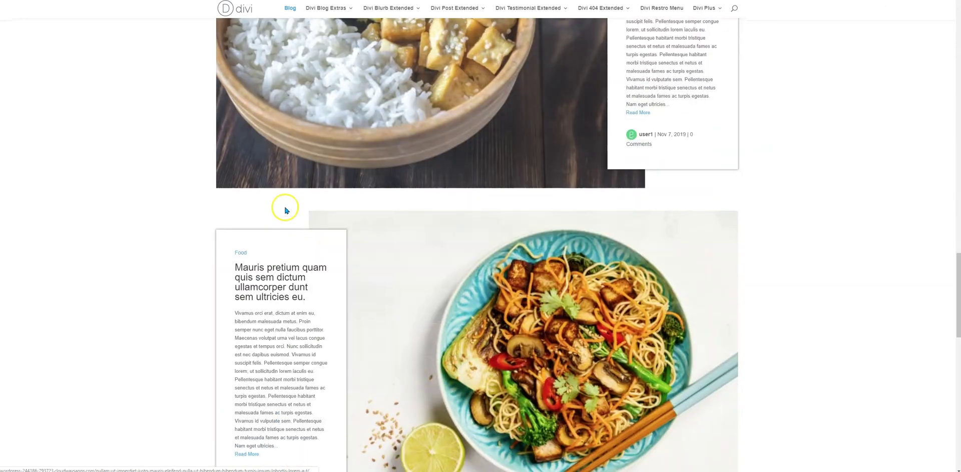
scroll(234, 165, up, 20)
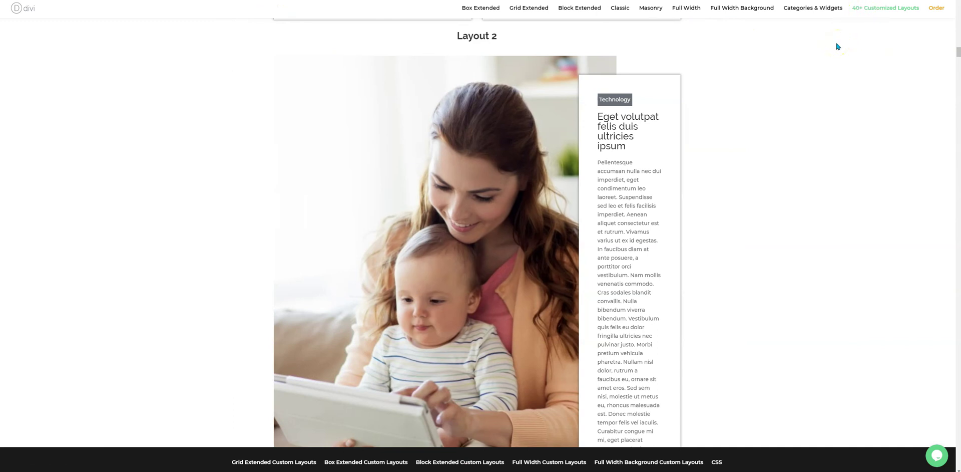
click(813, 73)
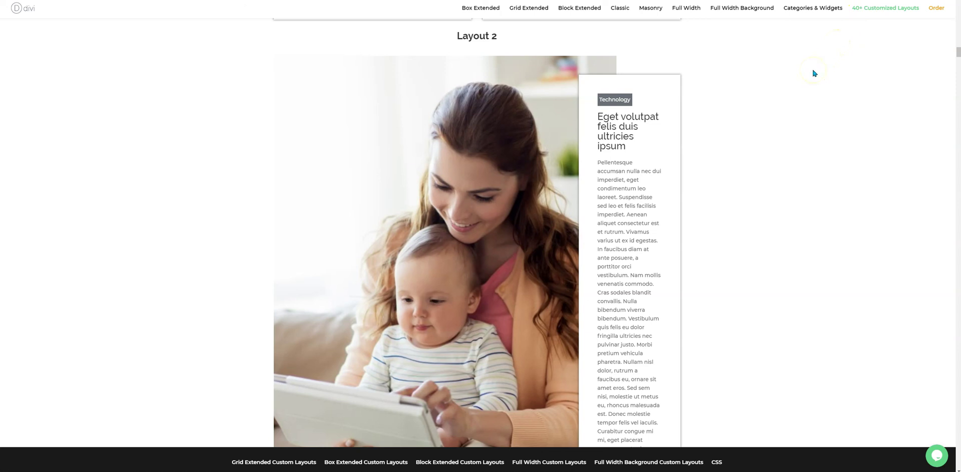